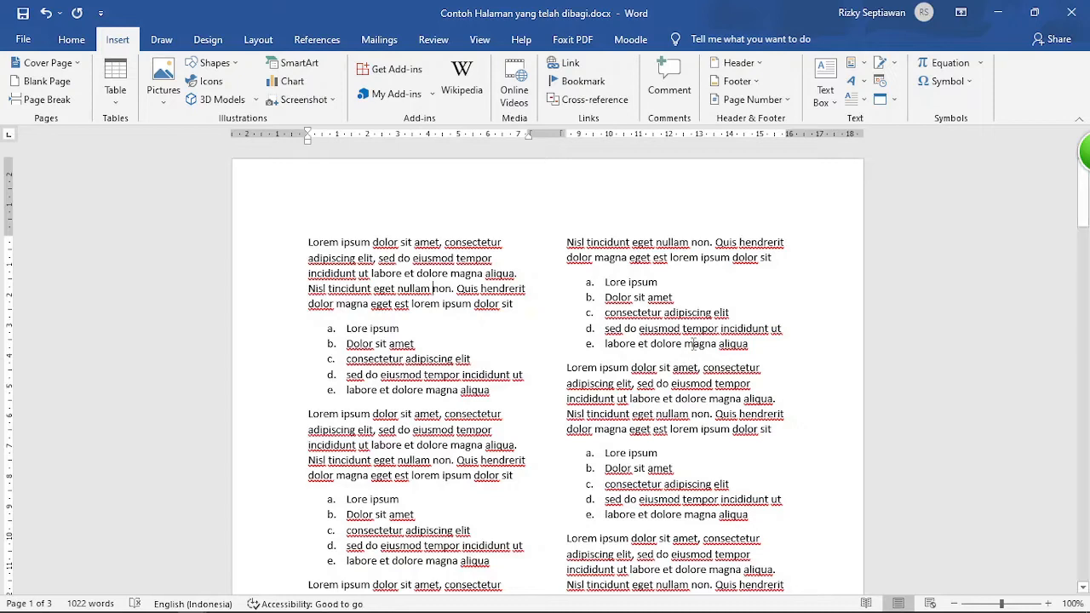
Examine the sample document's two-column text from the first page down to the full-width paragraph on page 2
scroll(375, 273, down, 1)
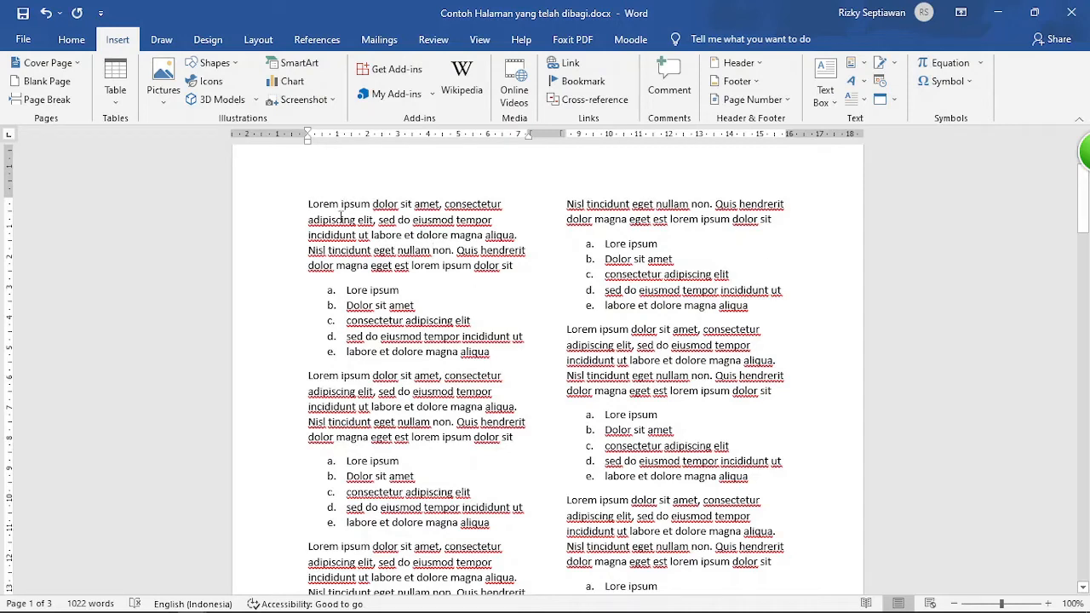
scroll(375, 196, down, 3)
scroll(385, 174, down, 6)
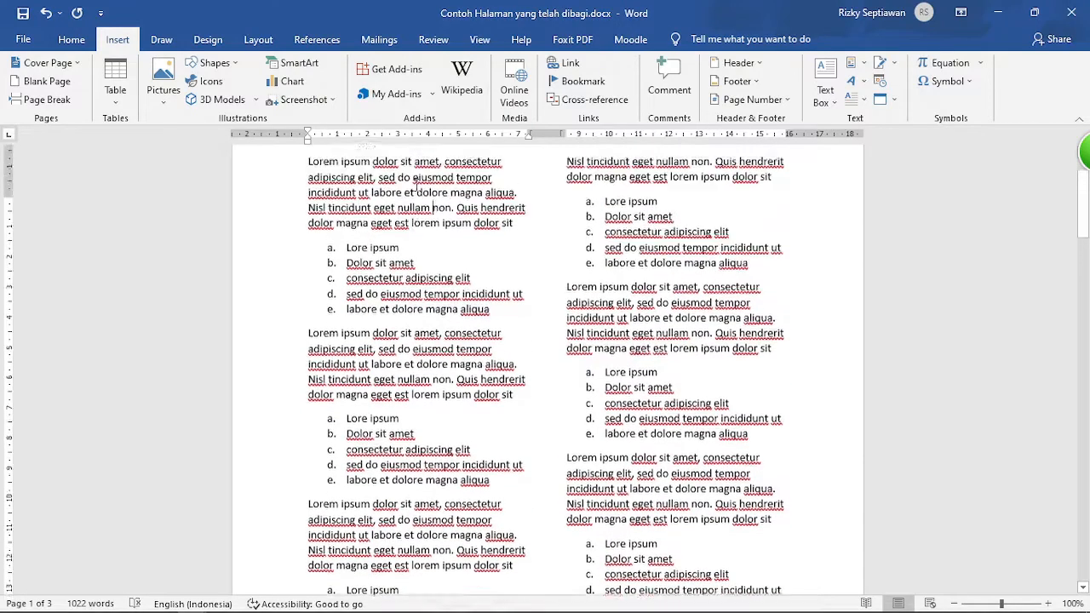
scroll(397, 351, down, 2)
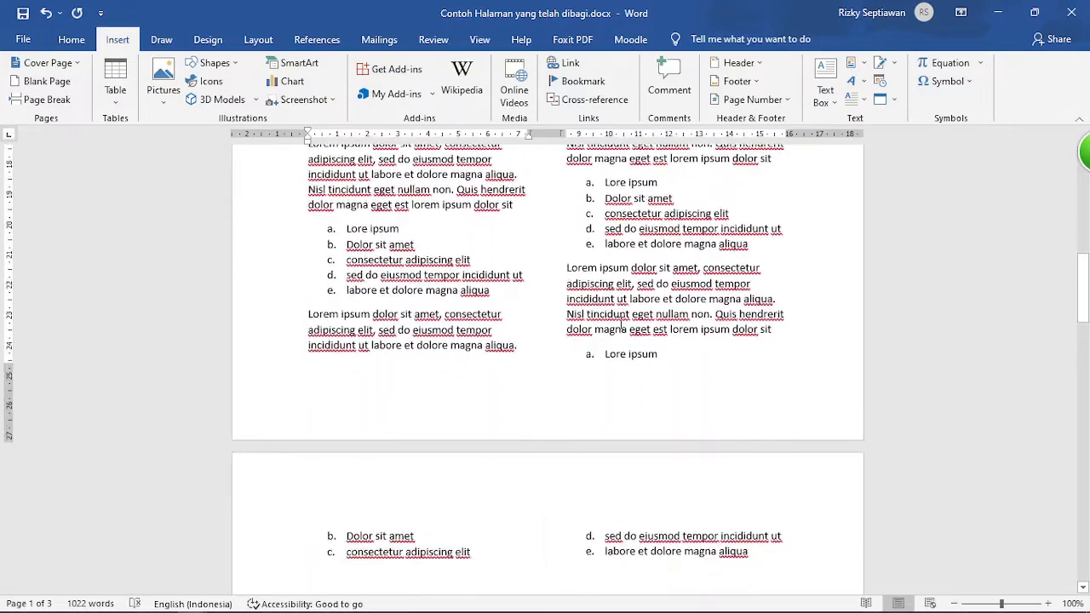
scroll(625, 354, up, 5)
scroll(645, 365, down, 5)
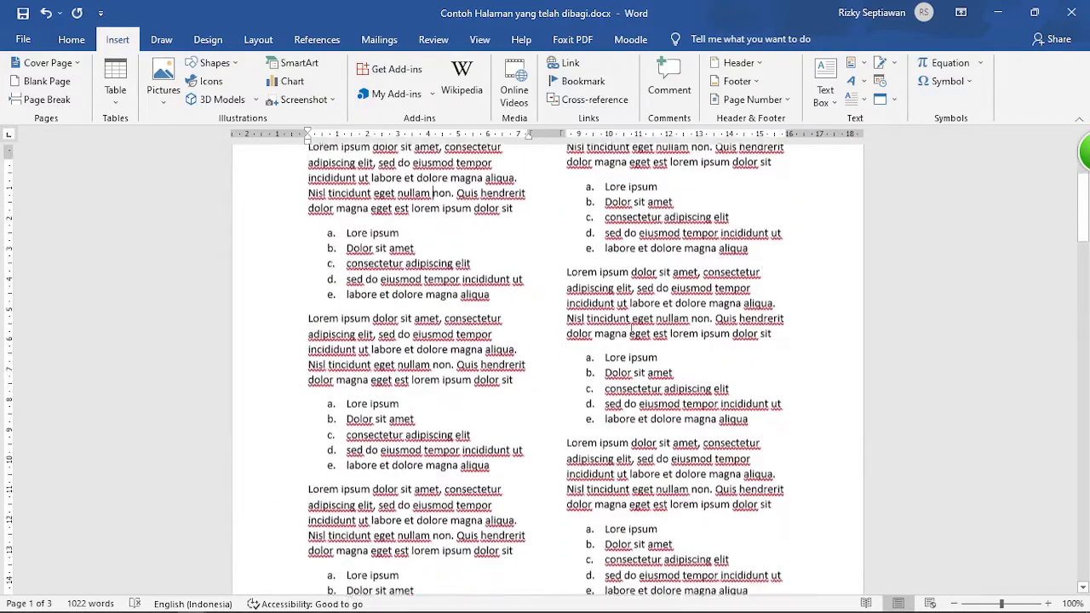
scroll(642, 405, down, 2)
scroll(642, 405, down, 10)
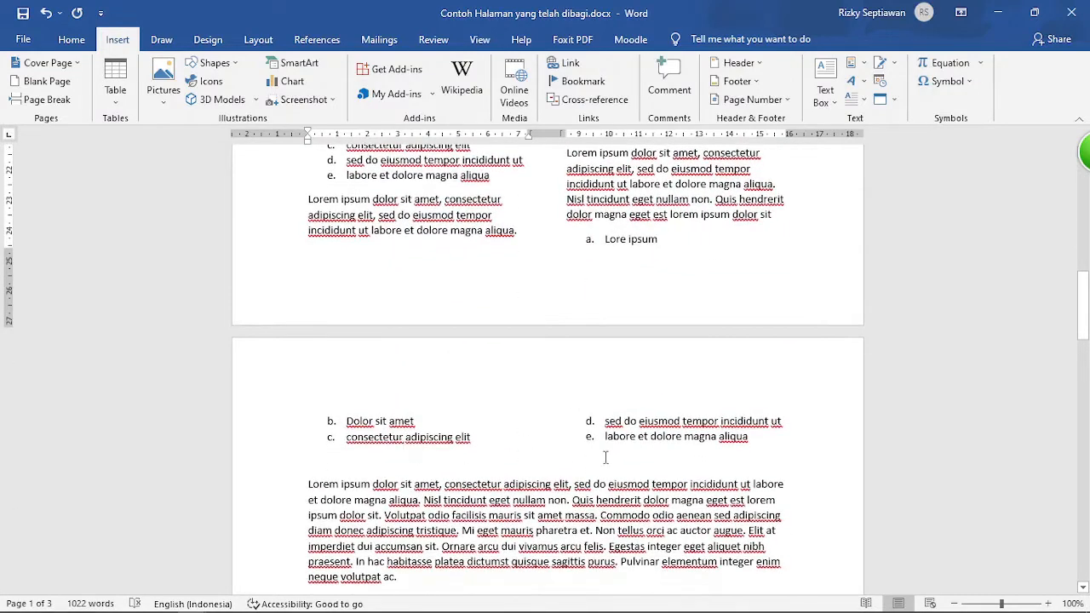
scroll(535, 500, down, 4)
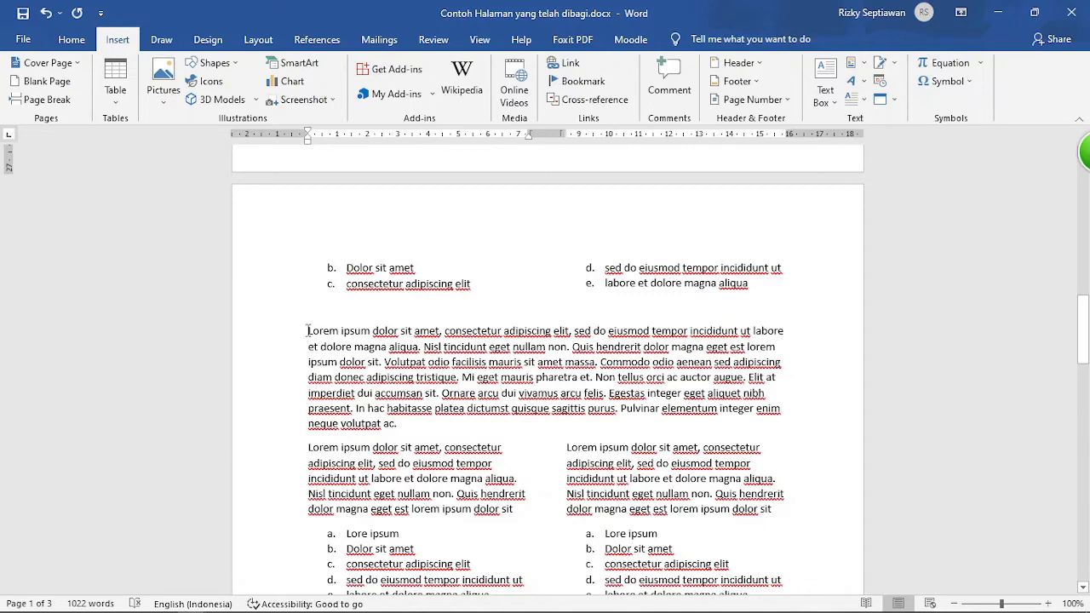
Select the full-width paragraph on page 2 and examine the column layout of the remaining sections
drag(308, 330, 414, 430)
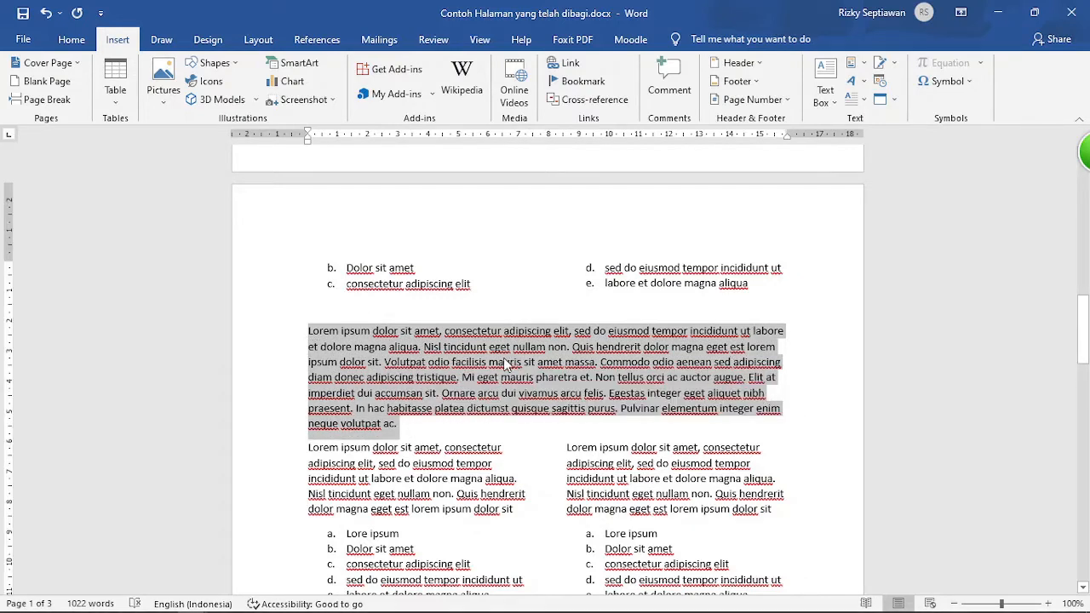
scroll(312, 380, down, 3)
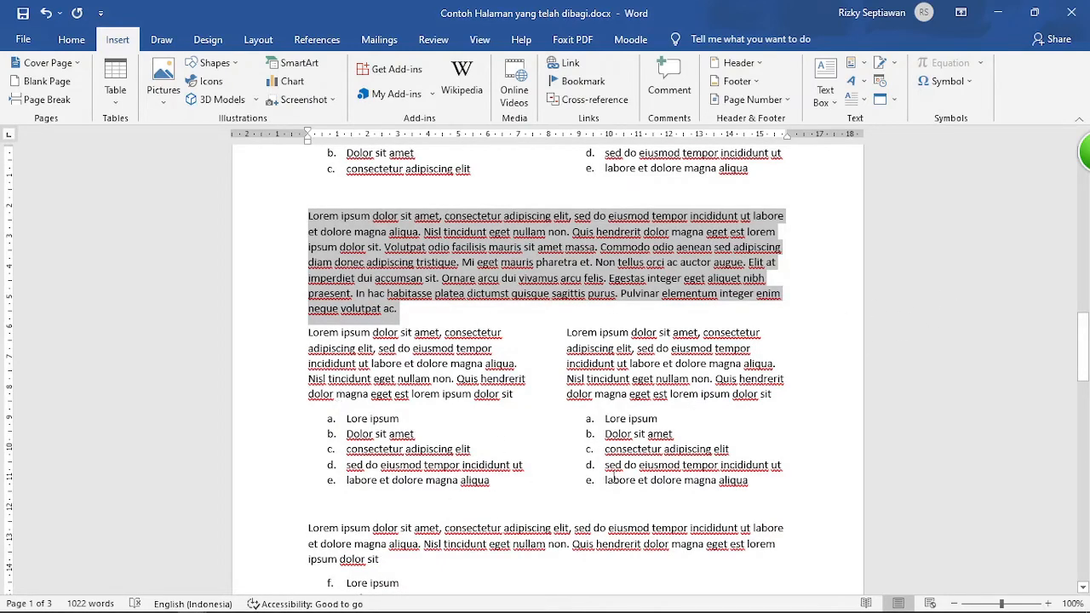
scroll(383, 393, down, 4)
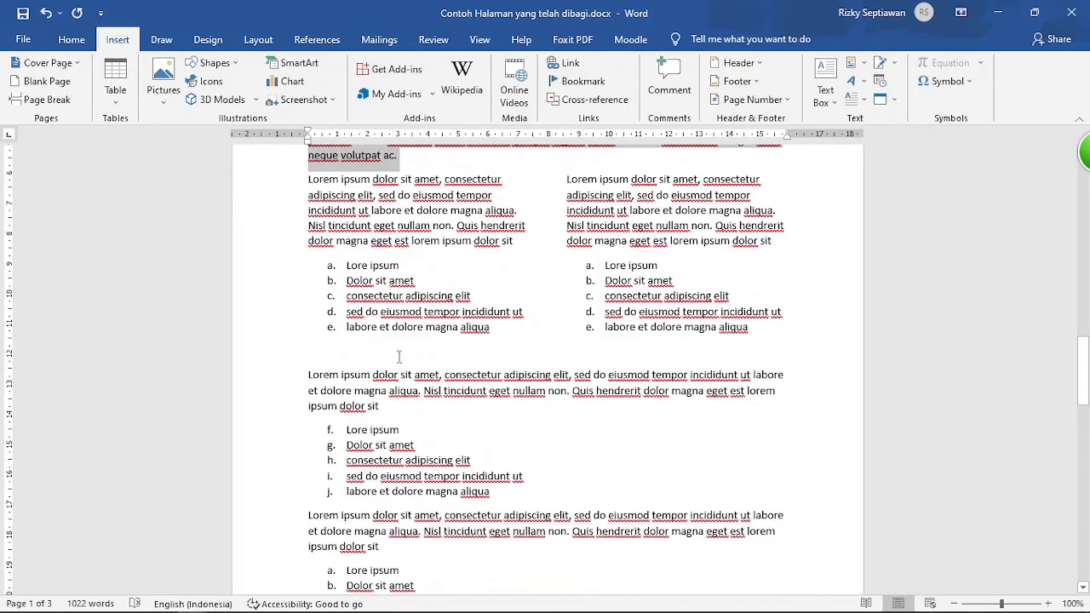
scroll(451, 427, down, 8)
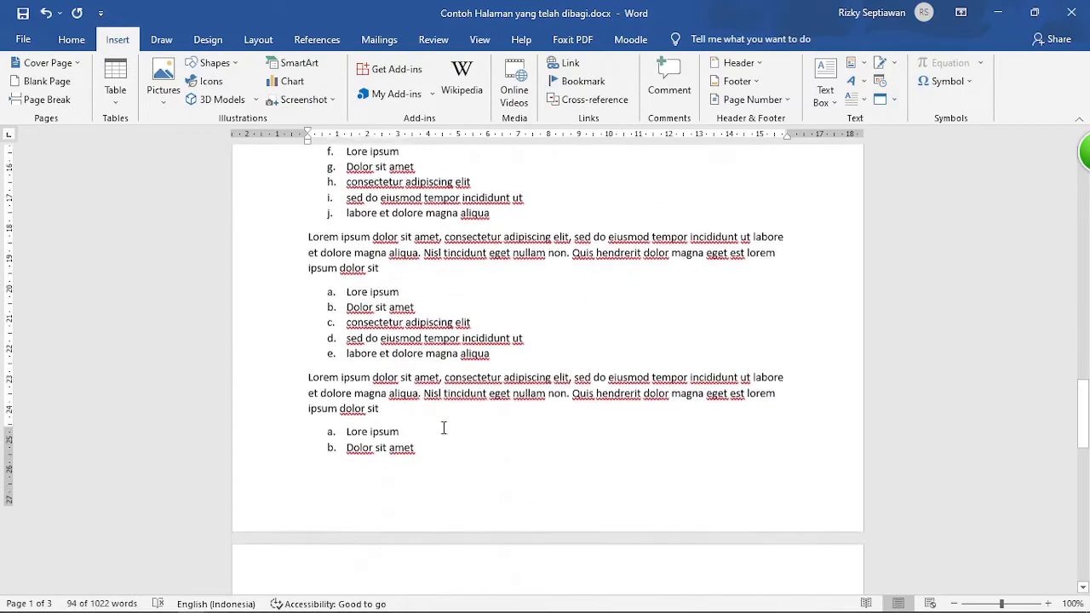
scroll(489, 393, down, 5)
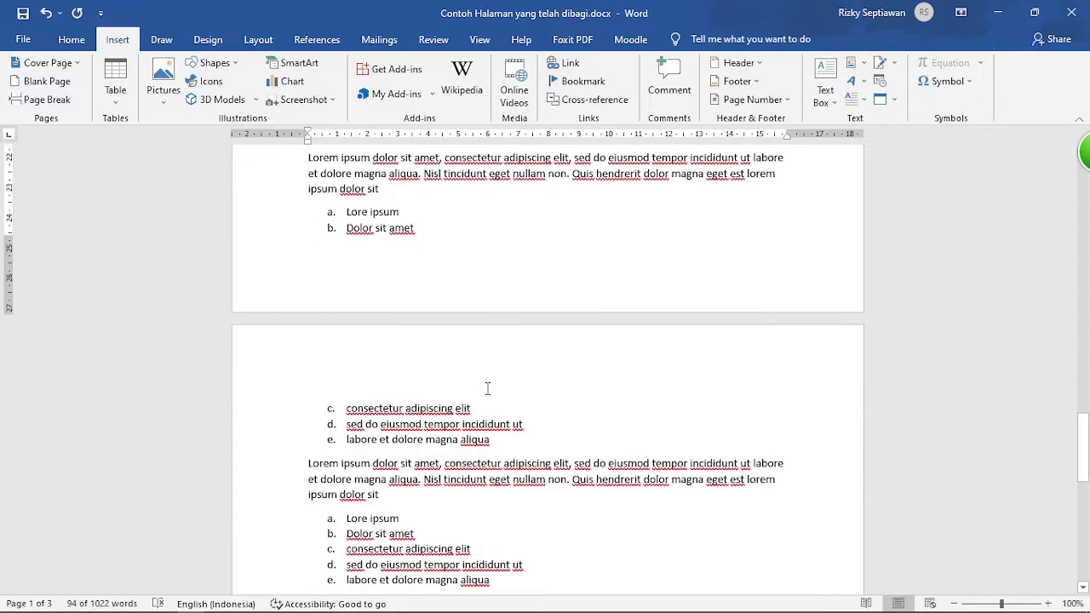
scroll(478, 371, up, 20)
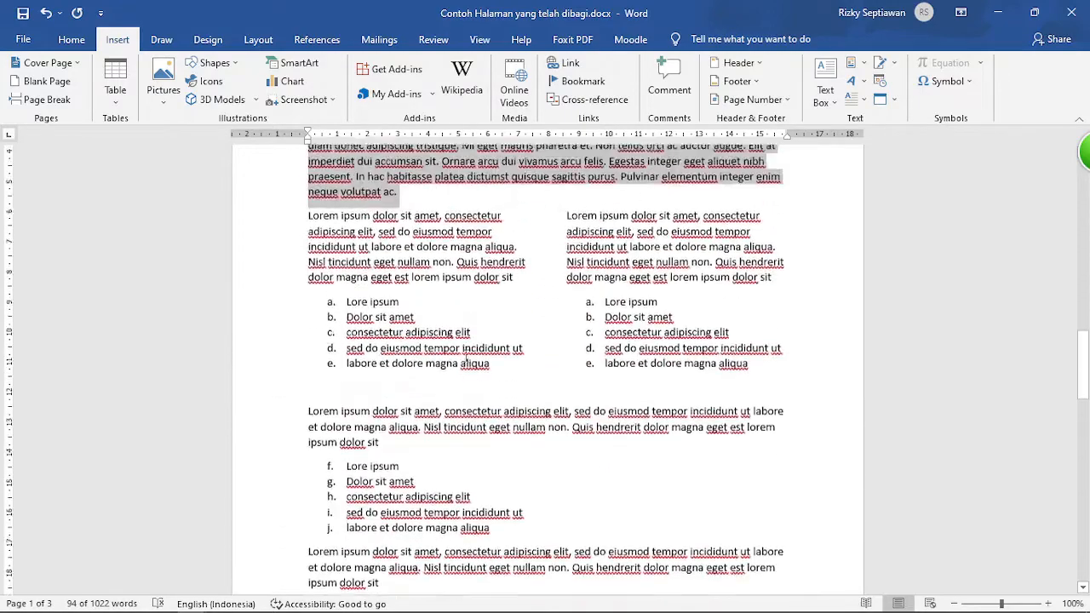
scroll(456, 361, up, 20)
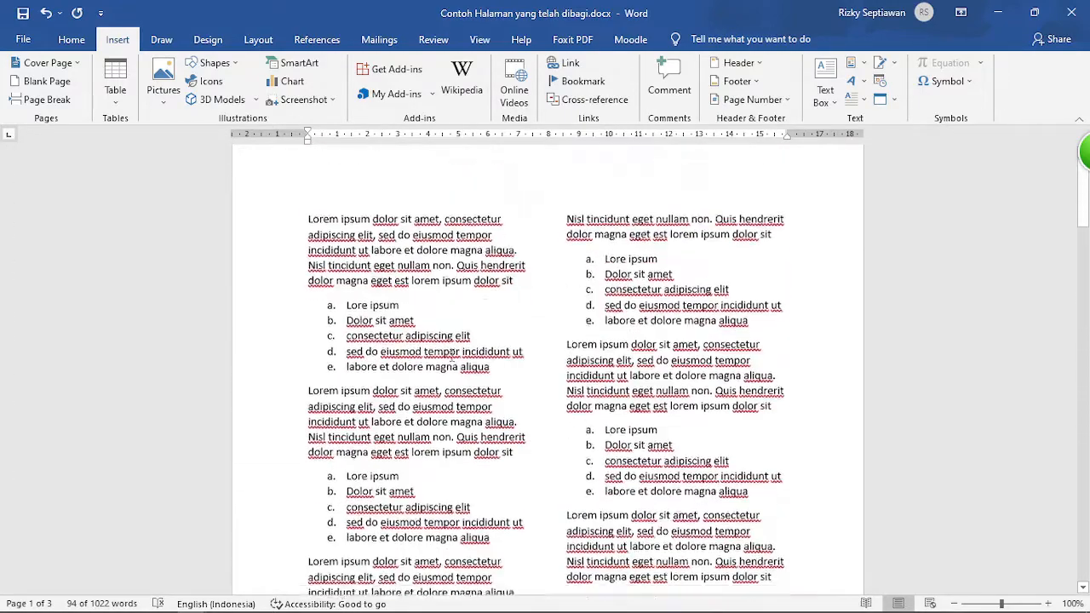
Copy the sample's first paragraph with its a–e list into a new blank document
key(ctrl+n)
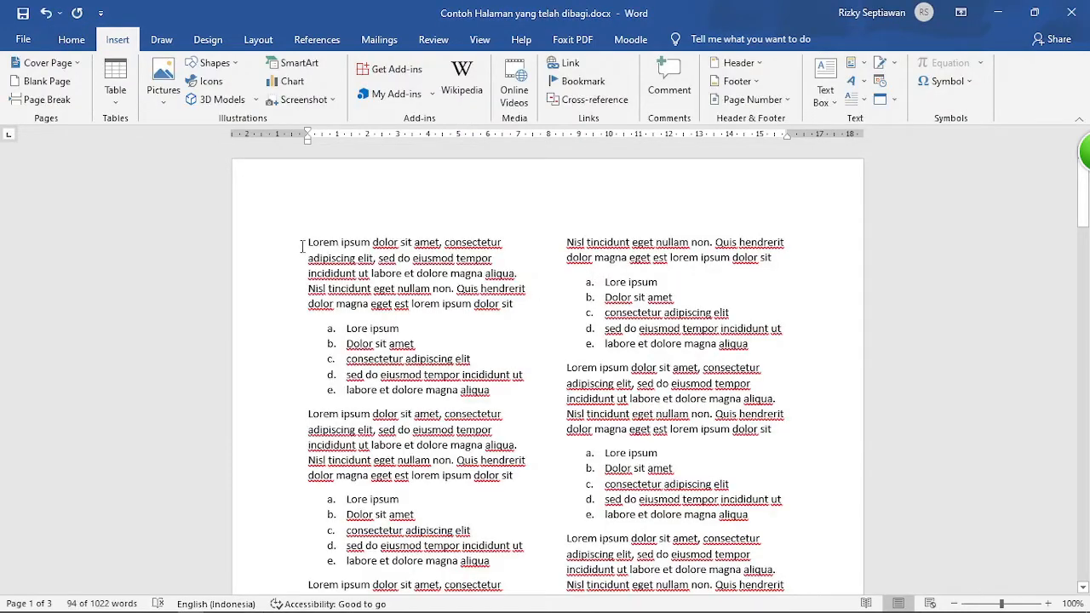
drag(308, 245, 507, 397)
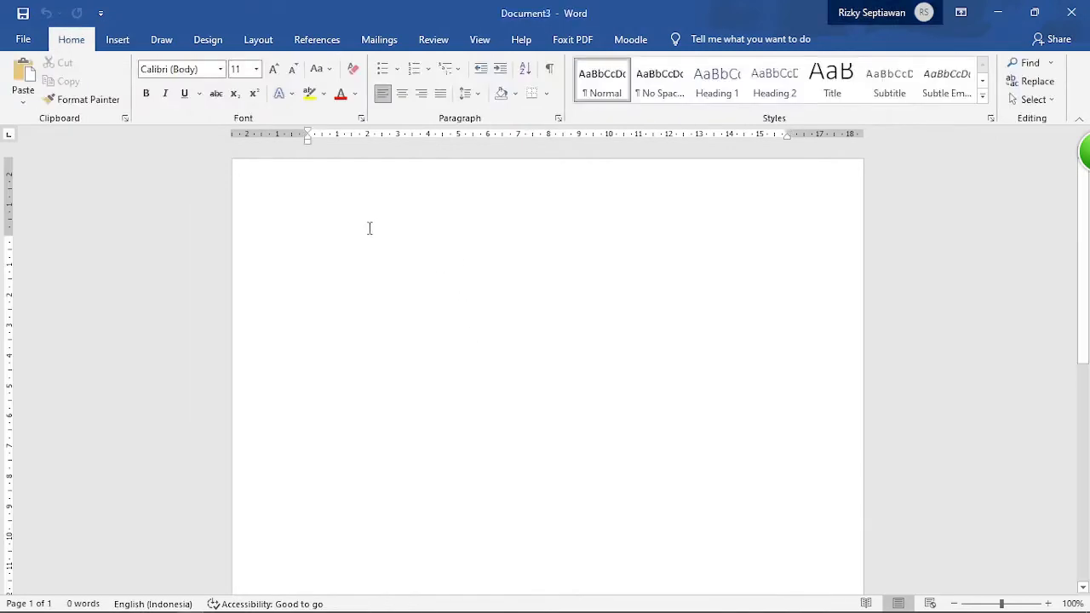
text(Lorem ipsum dolor sit amet, consectetur adipiscing elit, sed do eiusmod tempor incididunt ut labore et dolore magna aliqua. Nisl tincidunt eget nullam non. Quis hendrerit dolor magna eget est lorem ipsum dolor sit Lore ipsum Dolor sit amet consectetur adipiscing elit sed do eiusmod tempor incididunt ut labore et dolore magna aliqua)
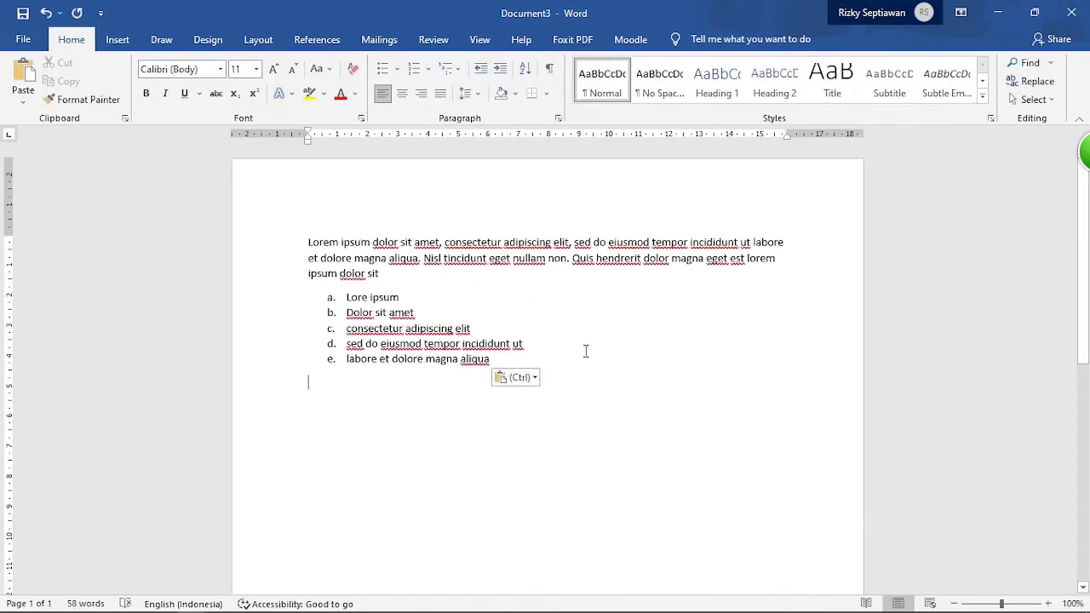
Paste further copies of the paragraph and its a–e list until the new document holds six
text(Lorem ipsum dolor sit amet, consectetur adipiscing elit, sed do eiusmod tempor incididunt ut labore et dolore magna aliqua. Nisl tincidunt eget nullam non. Quis hendrerit dolor magna eget est lorem ipsum dolor sit Lore ipsum Dolor sit amet consectetur adipiscing elit sed do eiusmod tempor incididunt ut labore et dolore magna aliqua)
text(Lorem ipsum dolor sit amet, consectetur adipiscing elit, sed do eiusmod tempor incididunt ut labore et dolore magna aliqua. Nisl tincidunt eget nullam non. Quis hendrerit dolor magna eget est lorem ipsum dolor sit Lore ipsum Dolor sit amet consectetur adipiscing elit sed do eiusmod tempor incididunt ut labore et dolore magna aliqua)
text(Lorem ipsum dolor sit amet, consectetur adipiscing elit, sed do eiusmod tempor incididunt ut labore et dolore magna aliqua. Nisl tincidunt eget nullam non. Quis hendrerit dolor magna eget est lorem ipsum dolor sit a. Lore ipsum b. Dolor sit amet c. consectetur adipiscing elit d. sed do eiusmod tempor incididunt ut e. labore et dolore magna aliqua)
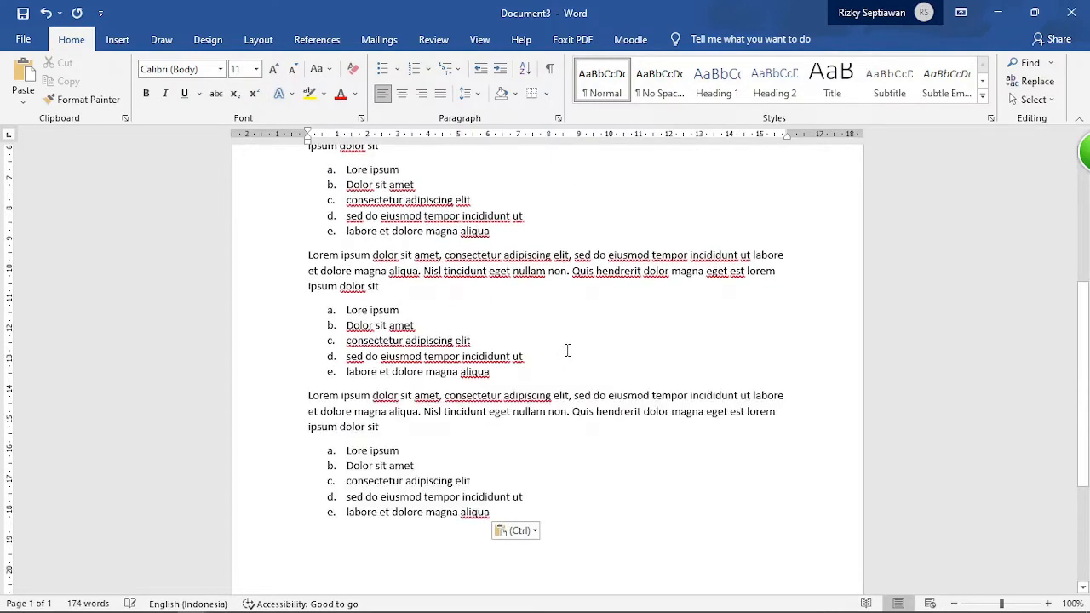
text(Lorem ipsum dolor sit amet, consectetur adipiscing elit, sed do eiusmod tempor incididunt ut labore et dolore magna aliqua. Nisl tincidunt eget nullam non. Quis hendrerit dolor magna eget est lorem ipsum dolor sit a. Lore ipsum b. Dolor sit amet c. consectetur adipiscing elit d. sed do eiusmod tempor incididunt ut e. labore et dolore magna aliqua)
text(Lorem ipsum dolor sit amet, consectetur adipiscing elit, sed do eiusmod tempor incididunt ut labore et dolore magna aliqua. Nisl tincidunt eget nullam non. Quis hendrerit dolor magna eget est lorem ipsum dolor sit Lore ipsum Dolor sit amet consectetur adipiscing elit sed do eiusmod tempor incididunt ut labore et dolore magna aliqua)
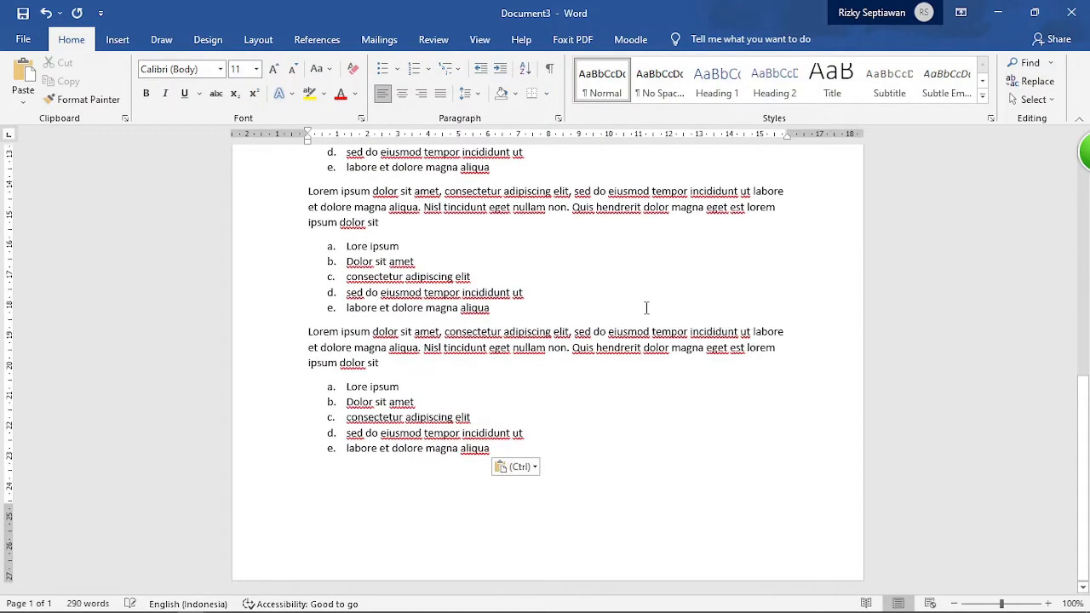
text(Lorem ipsum dolor sit amet, consectetur adipiscing elit, sed do eiusmod tempor incididunt ut labore et dolore magna aliqua. Nisl tincidunt eget nullam non. Quis hendrerit dolor magna eget est lorem ipsum dolor sit Lore ipsum Dolor sit amet consectetur adipiscing elit sed do eiusmod tempor incididunt ut labore et dolore magna aliqua)
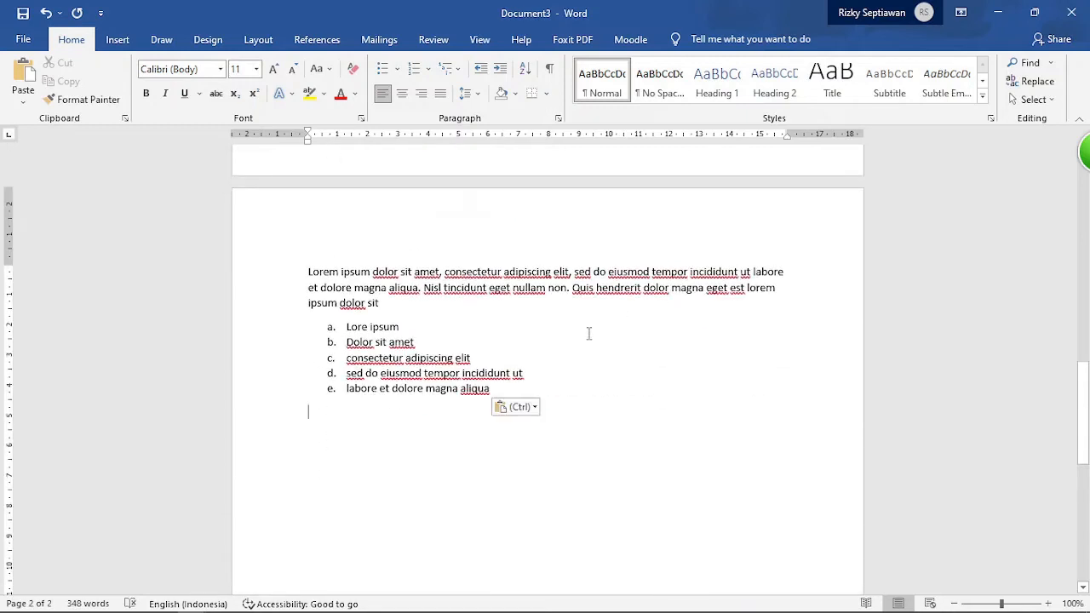
Look through the pasted single-column text from the start of the new document
scroll(562, 337, up, 10)
scroll(520, 343, up, 2)
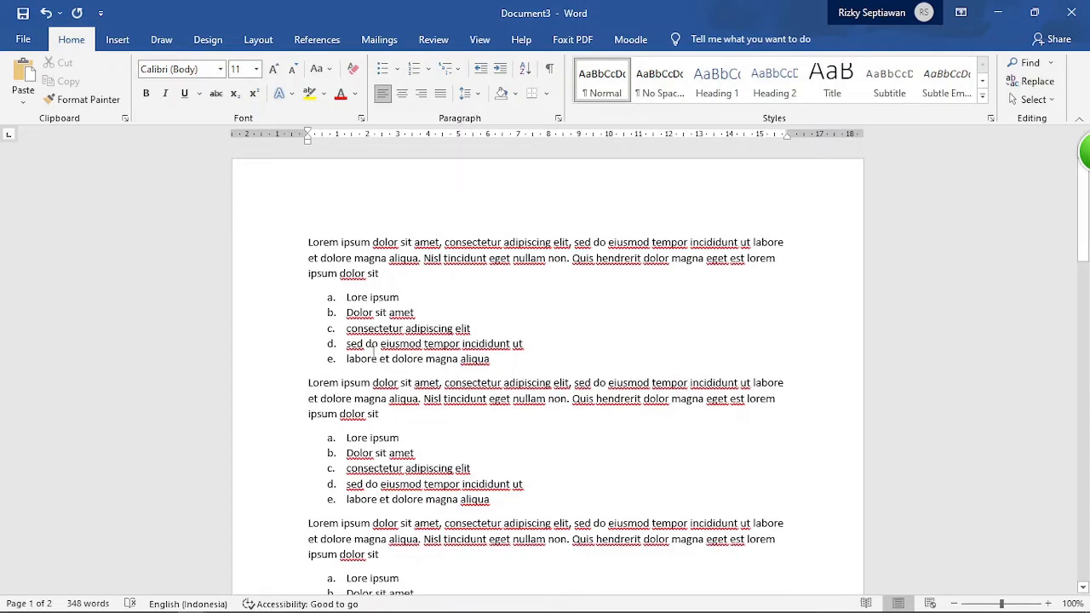
scroll(536, 281, down, 5)
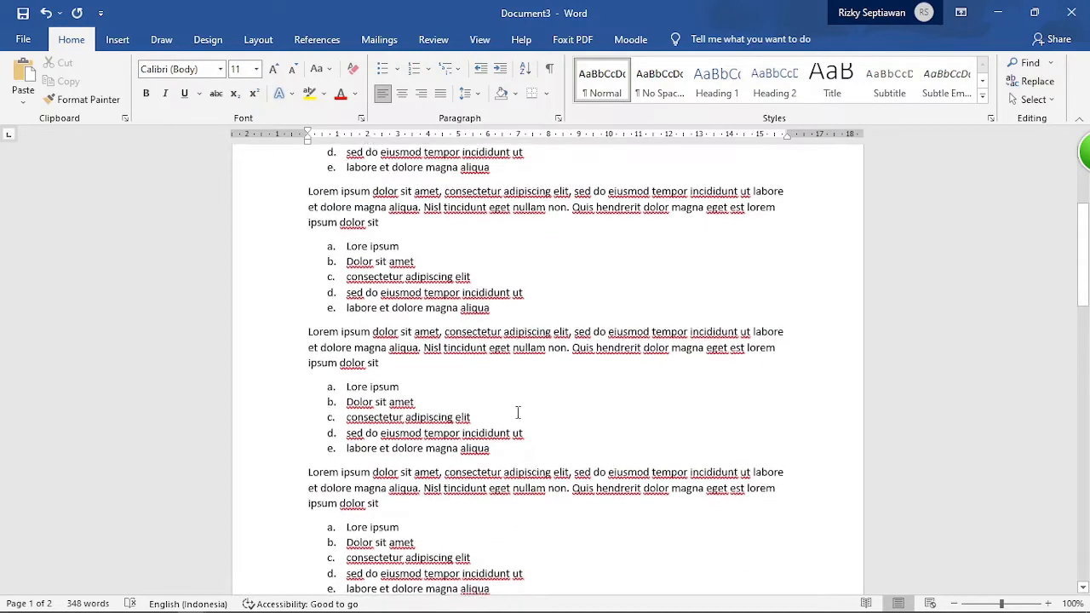
scroll(545, 391, down, 4)
scroll(558, 434, up, 9)
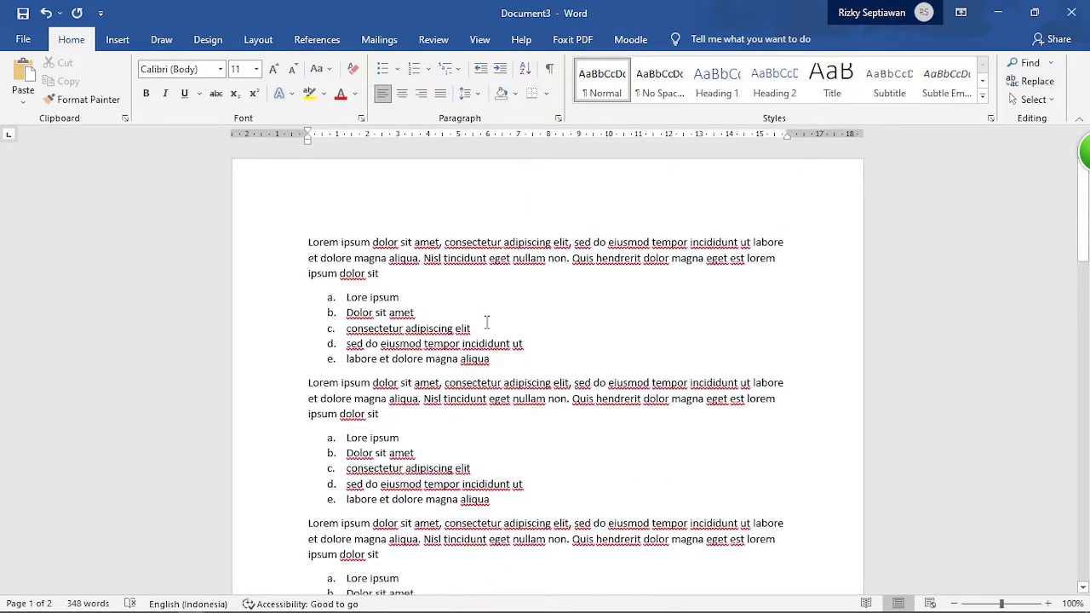
scroll(516, 219, down, 3)
scroll(519, 221, up, 3)
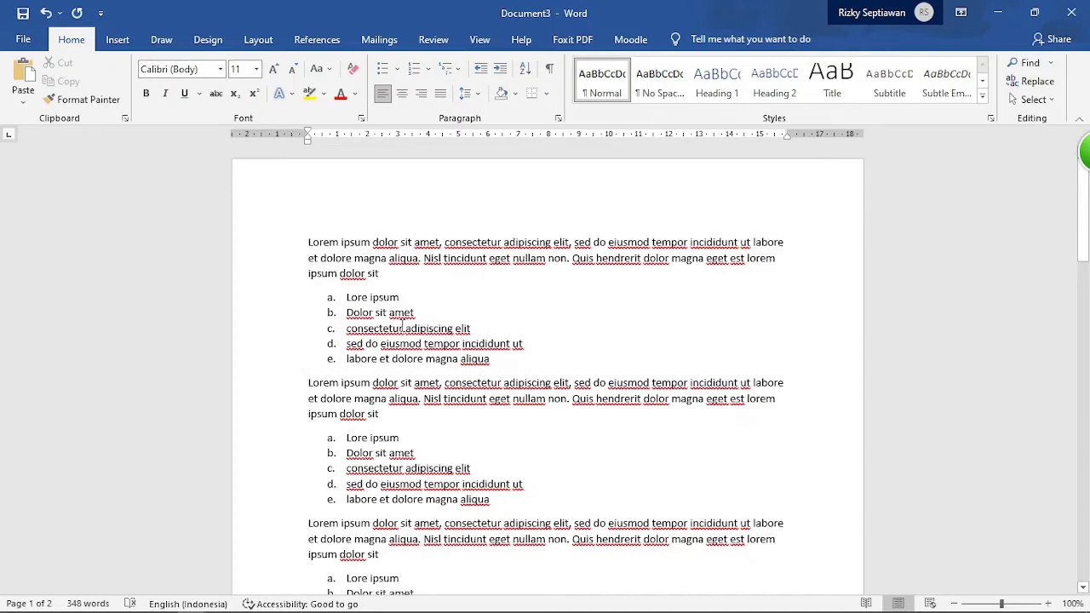
Format the whole document in 2 columns with equal column width and 1,25 cm spacing, without a line between
click(261, 49)
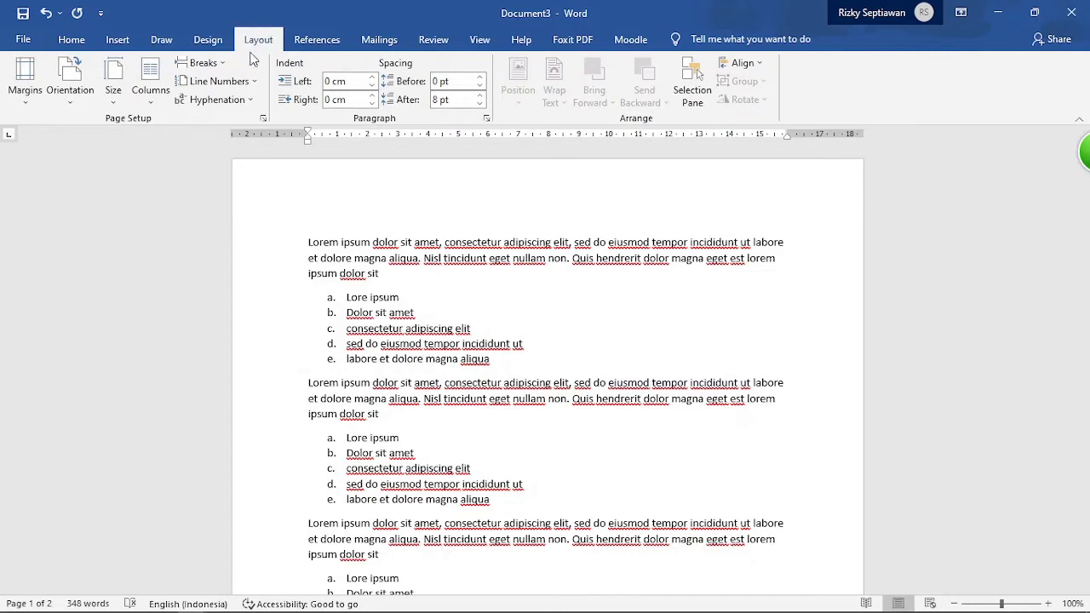
click(162, 108)
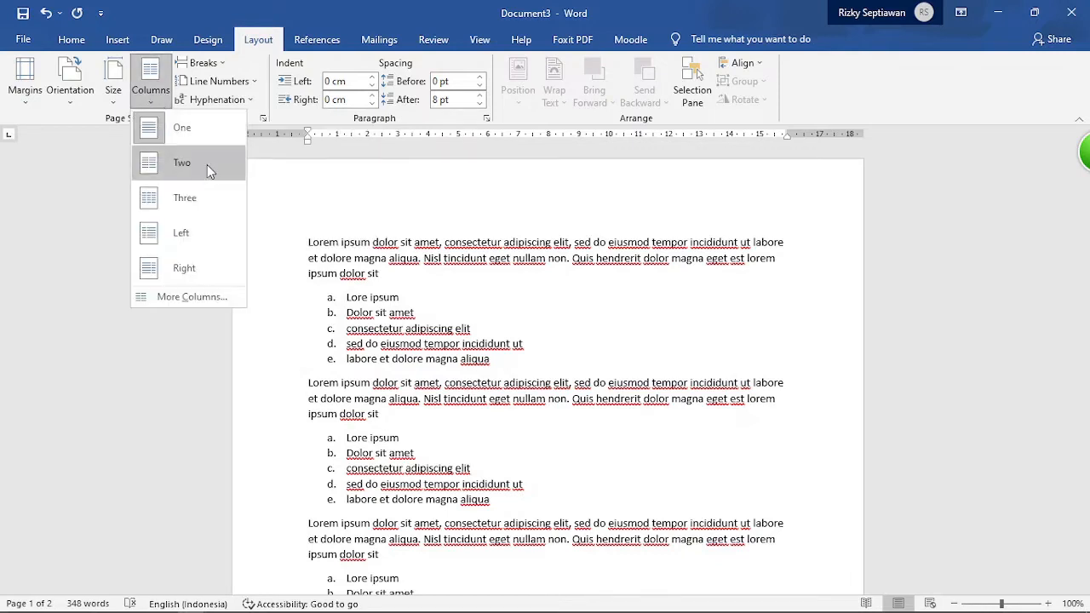
click(202, 303)
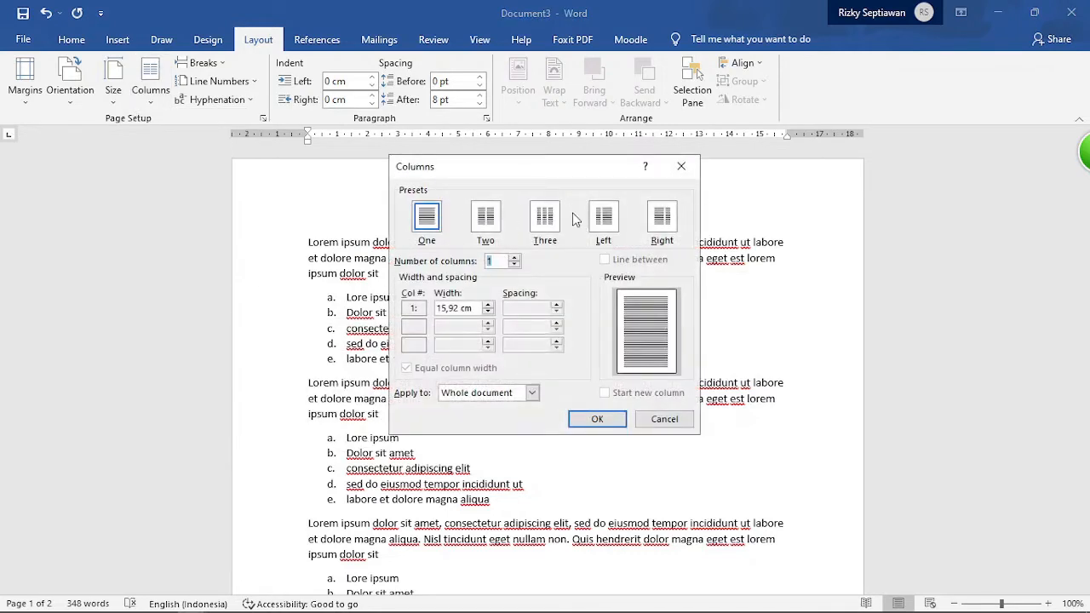
click(515, 257)
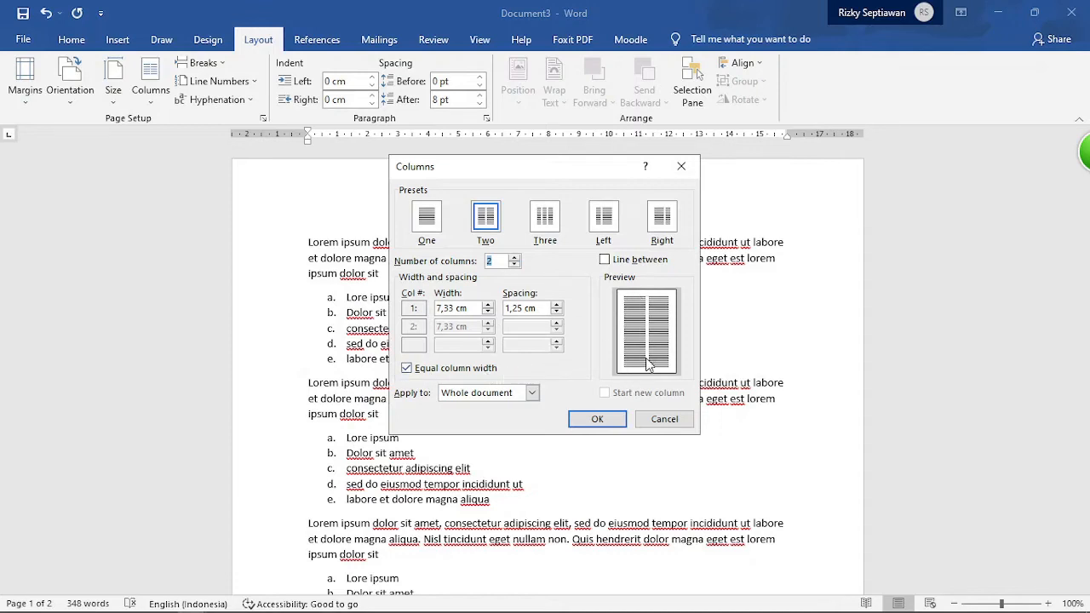
click(407, 369)
click(407, 369)
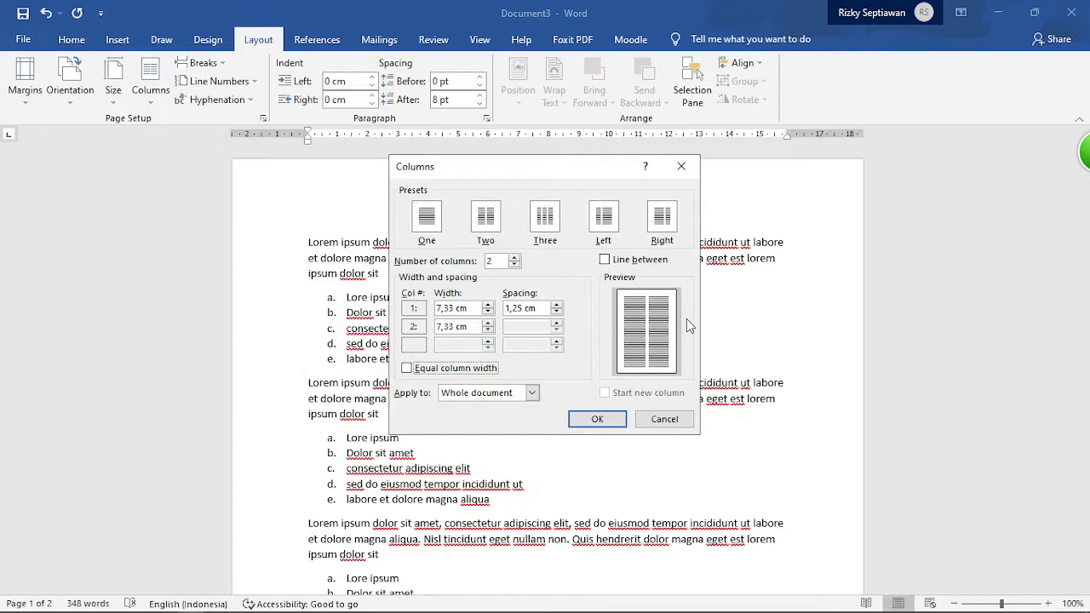
click(407, 369)
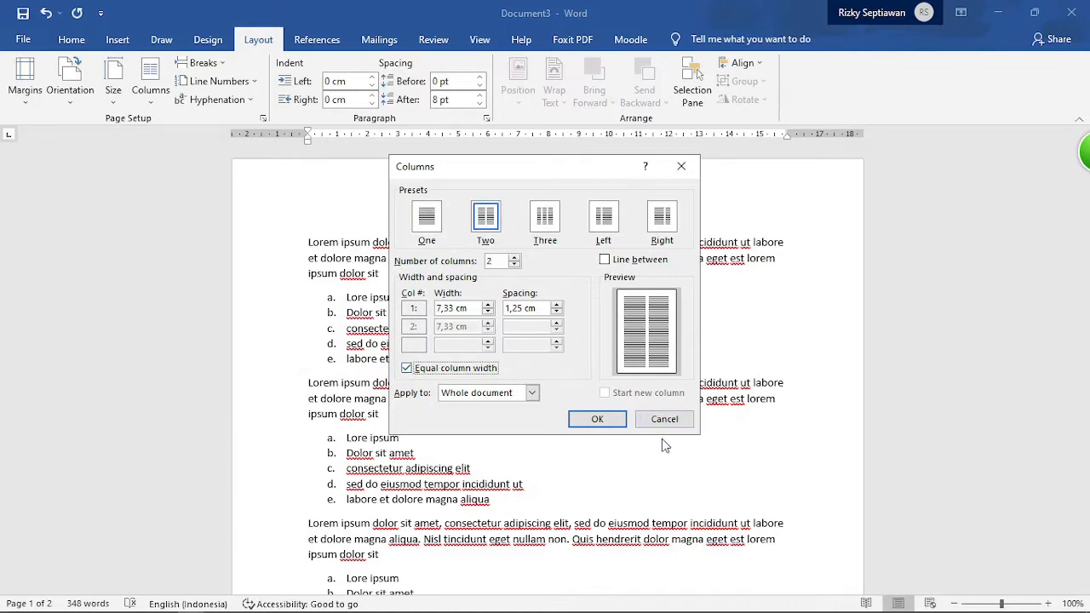
click(598, 420)
Paste another copy of the paragraph and its a–e list at the end of the second column's text
scroll(545, 280, down, 3)
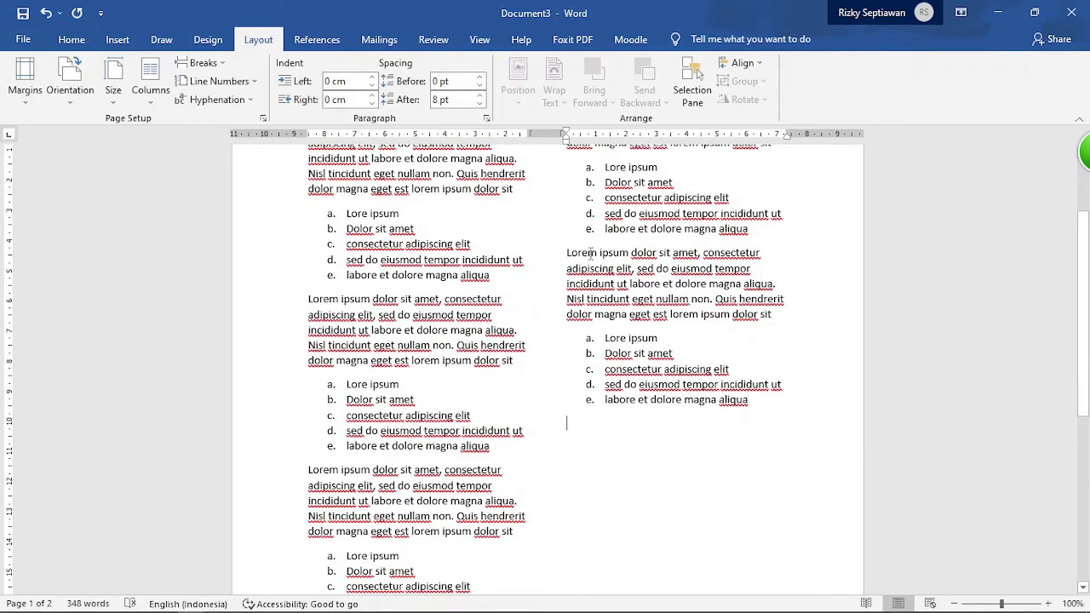
scroll(547, 316, down, 7)
scroll(517, 365, up, 10)
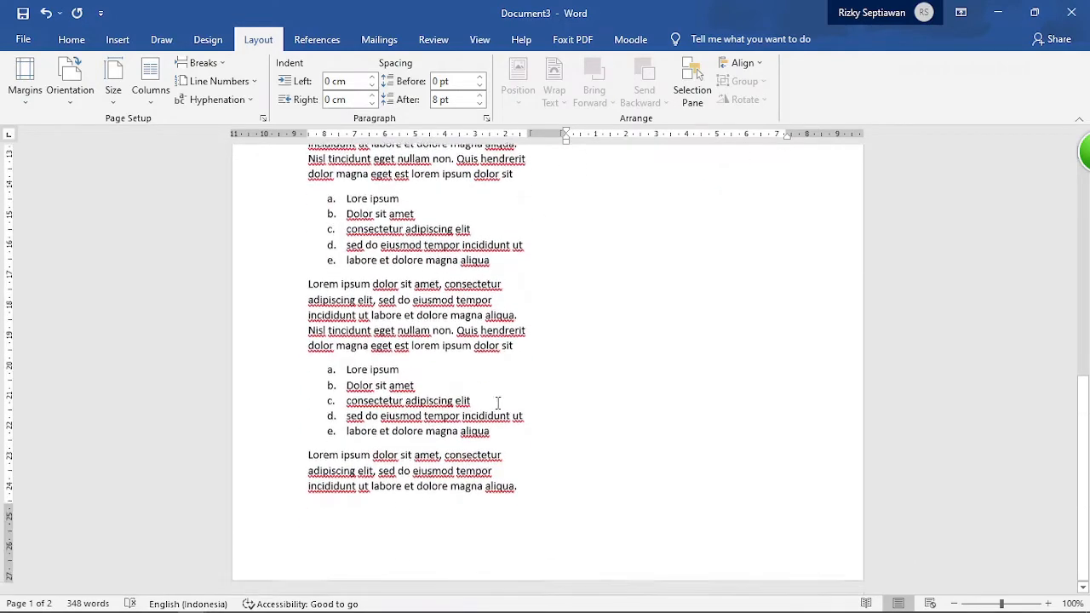
scroll(545, 458, down, 10)
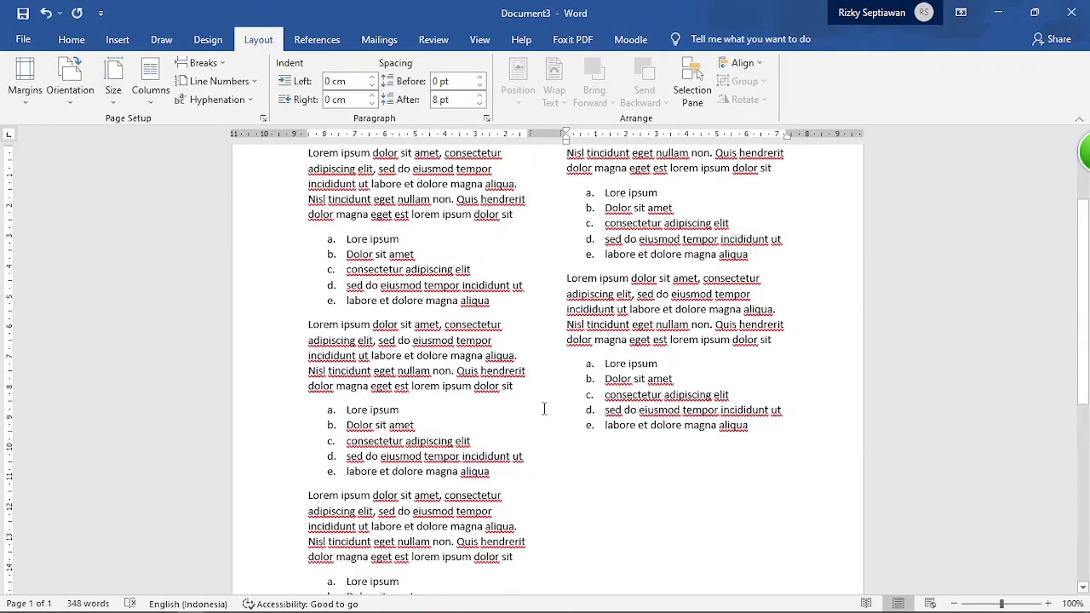
scroll(533, 416, down, 4)
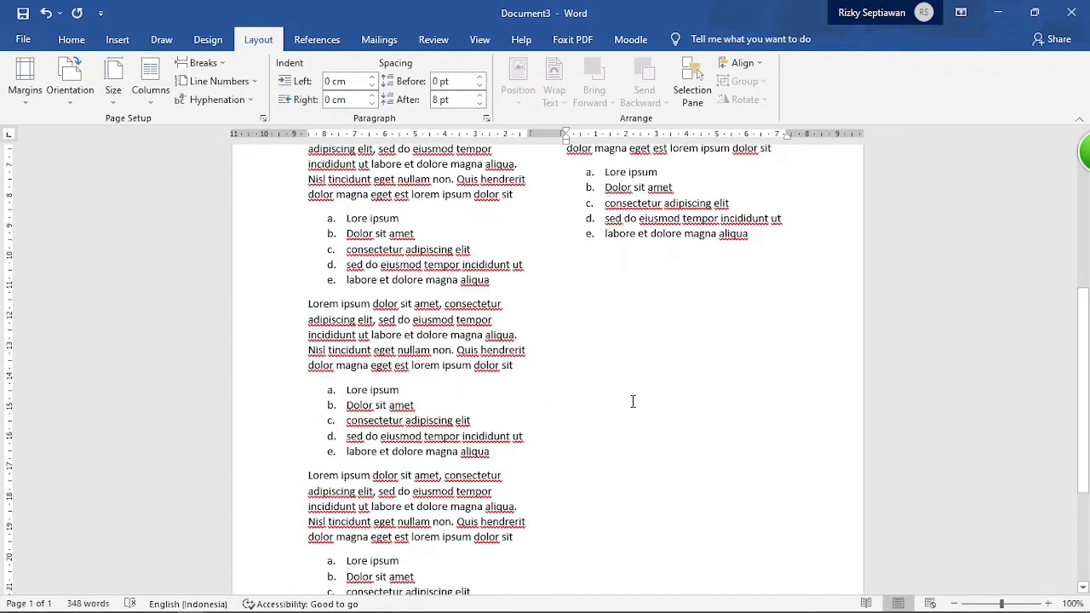
scroll(630, 407, down, 3)
scroll(623, 415, up, 5)
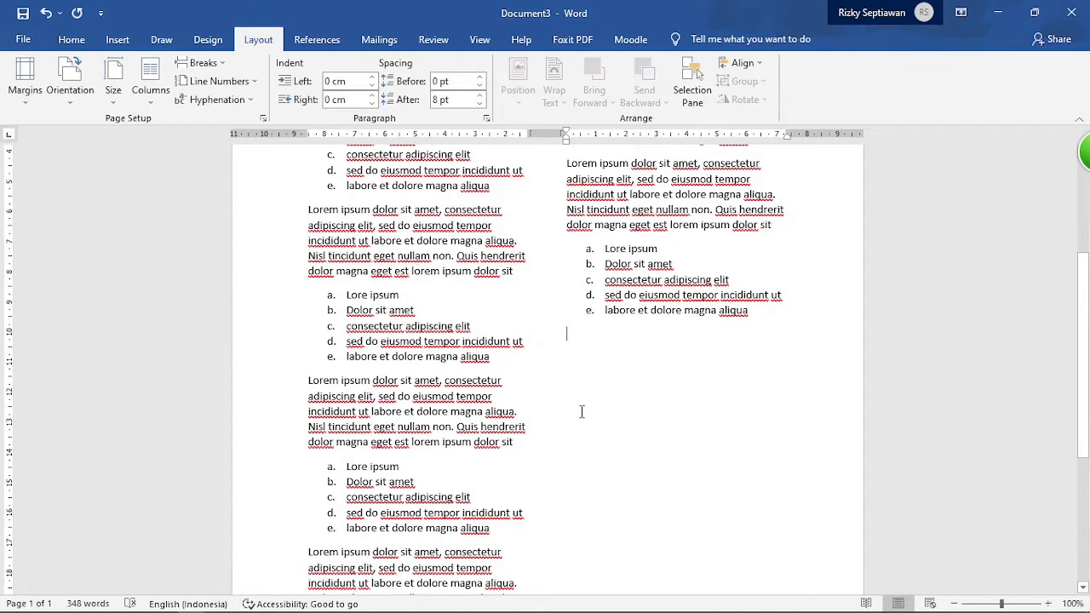
text(Lorem ipsum dolor sit amet, consectetur adipiscing elit, sed do eiusmod tempor incididunt ut labore et dolore magna aliqua. Nisl tincidunt eget nullam non. Quis hendrerit dolor magna eget est lorem ipsum dolor sit Lore ipsum Dolor sit amet consectetur adipiscing elit sed do eiusmod tempor incididunt ut labore et dolore magna aliqua)
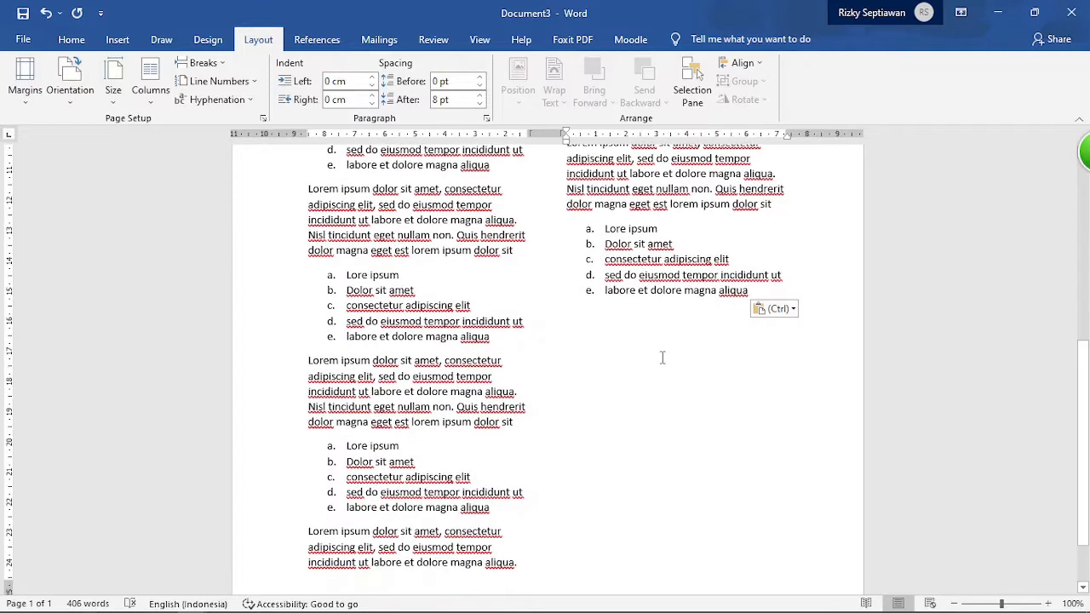
Paste two more copies of the paragraph and its a–e list at the end of the text, and insert a continuous section break after them
text(Lorem ipsum dolor sit amet, consectetur adipiscing elit, sed do eiusmod tempor incididunt ut labore et dolore magna aliqua. Nisl tincidunt eget nullam non. Quis hendrerit dolor magna eget est lorem ipsum dolor sit Lore ipsum Dolor sit amet consectetur adipiscing elit sed do eiusmod tempor incididunt ut labore et dolore magna aliqua)
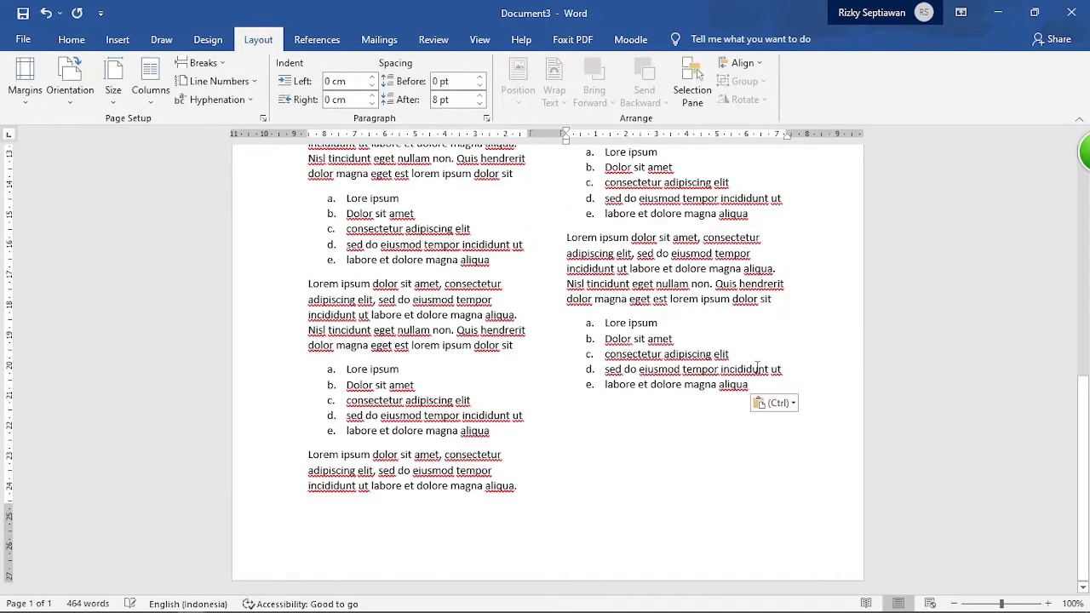
text(Lorem ipsum dolor sit amet, consectetur adipiscing elit, sed do eiusmod tempor incididunt ut labore et dolore magna aliqua. Nisl tincidunt eget nullam non. Quis hendrerit dolor magna eget est lorem ipsum dolor sit Lore ipsum Dolor sit amet consectetur adipiscing elit sed do eiusmod tempor incididunt ut labore et dolore magna aliqua)
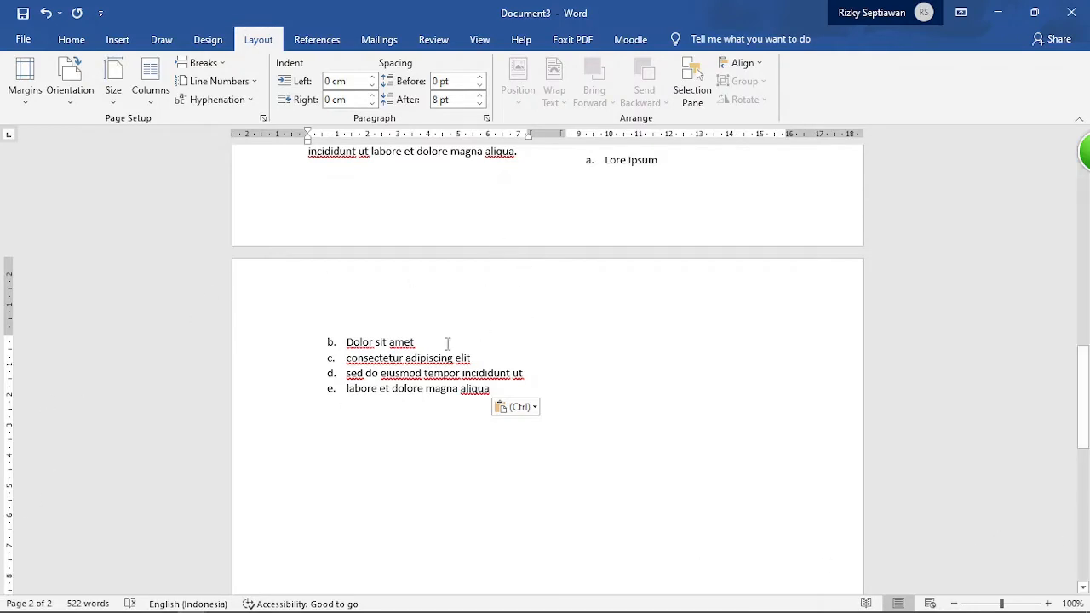
click(204, 64)
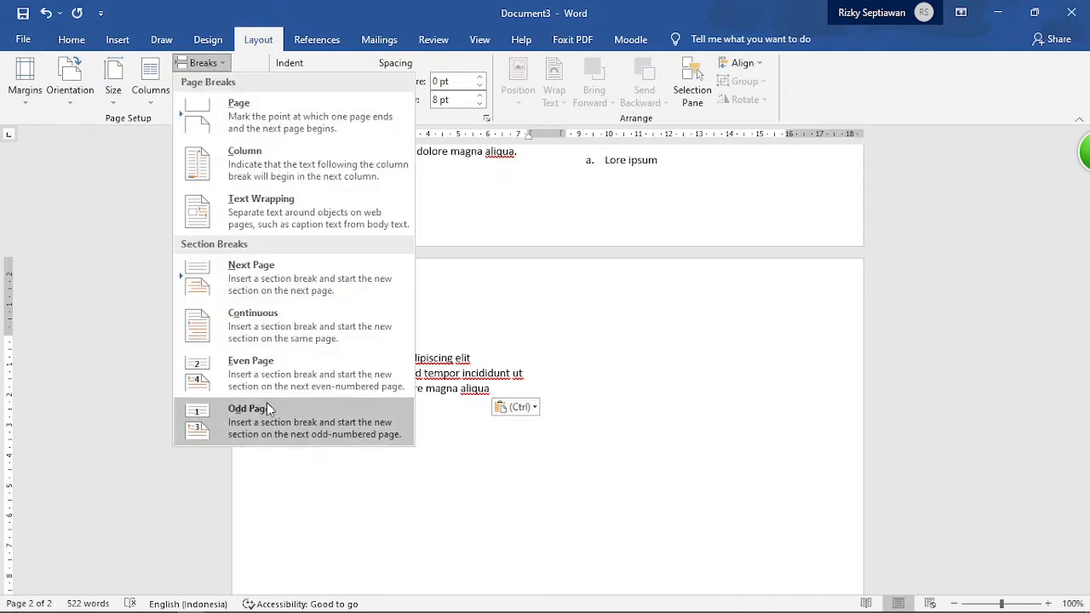
click(303, 323)
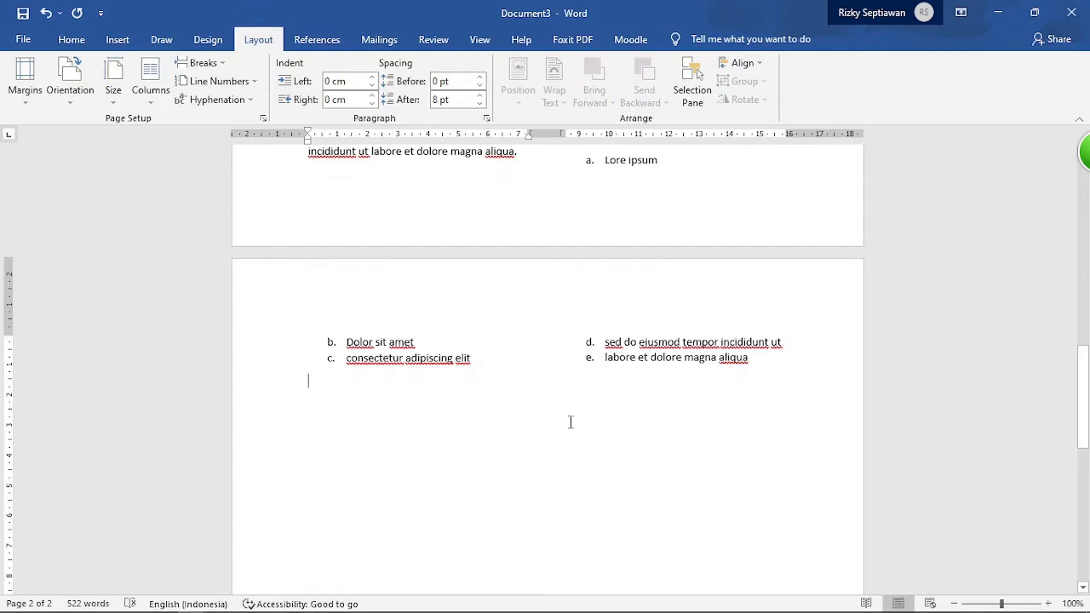
scroll(440, 170, down, 2)
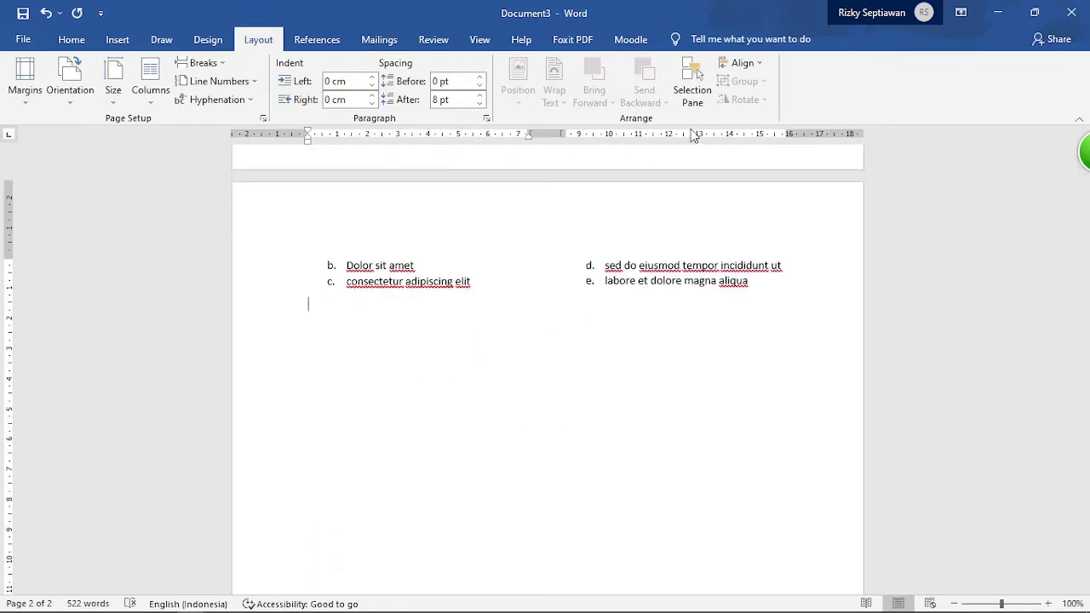
scroll(464, 160, down, 1)
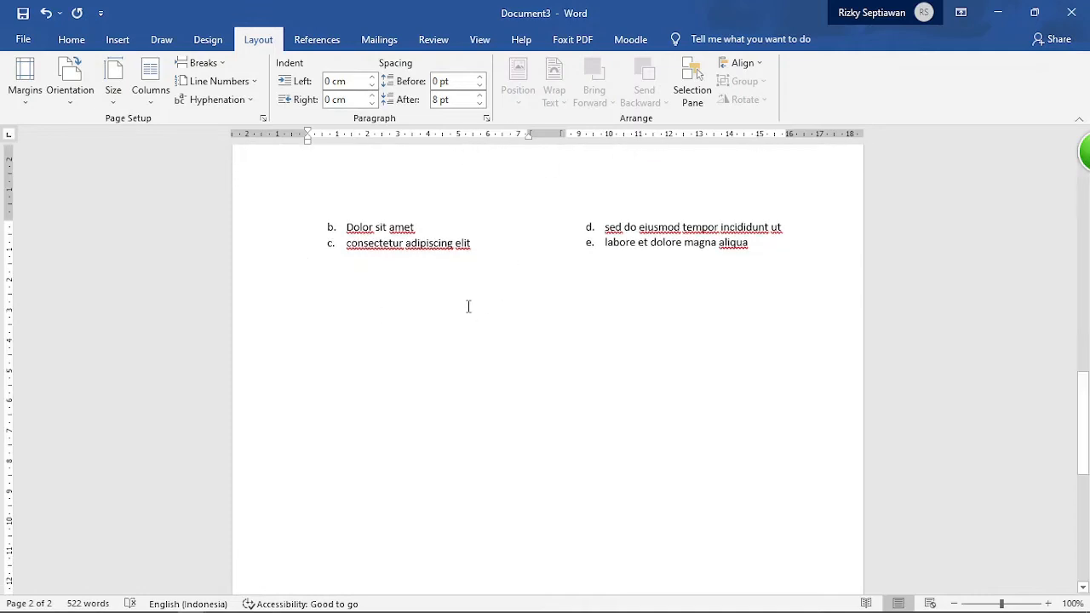
text(aaaaaaaaaaaaaaaaaaaaaaaaaaaaaaaa)
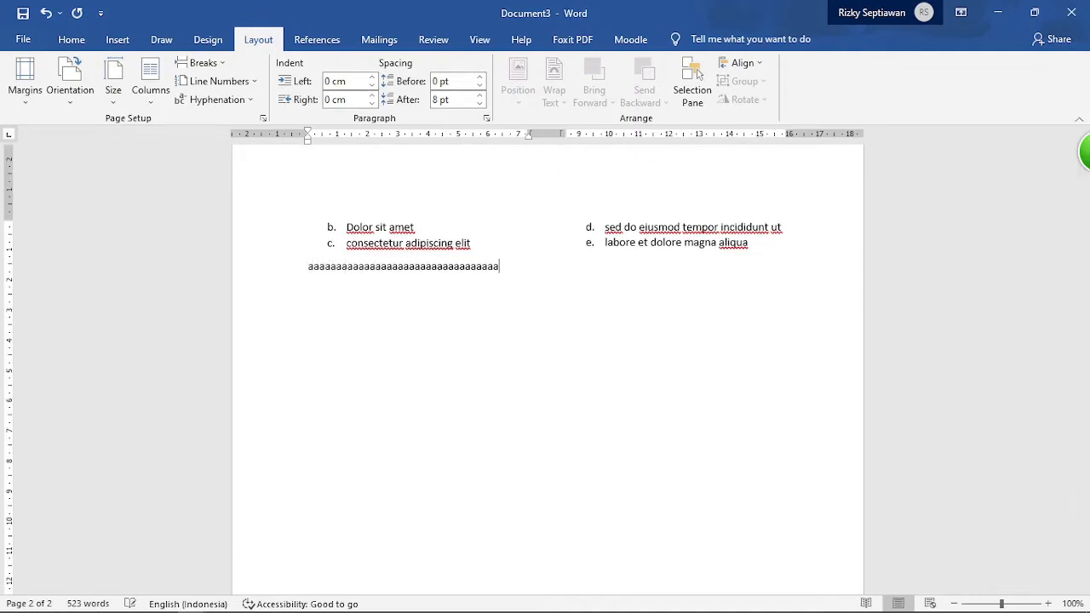
text(aaa)
key(BackSpace)
key(BackSpace)
key(BackSpace)
key(BackSpace)
key(BackSpace)
key(BackSpace)
key(BackSpace)
key(BackSpace)
key(BackSpace)
key(BackSpace)
key(BackSpace)
key(BackSpace)
key(BackSpace)
key(BackSpace)
key(BackSpace)
key(BackSpace)
key(BackSpace)
key(BackSpace)
key(BackSpace)
key(BackSpace)
key(BackSpace)
key(BackSpace)
key(BackSpace)
key(BackSpace)
key(BackSpace)
key(BackSpace)
key(BackSpace)
key(BackSpace)
key(BackSpace)
key(BackSpace)
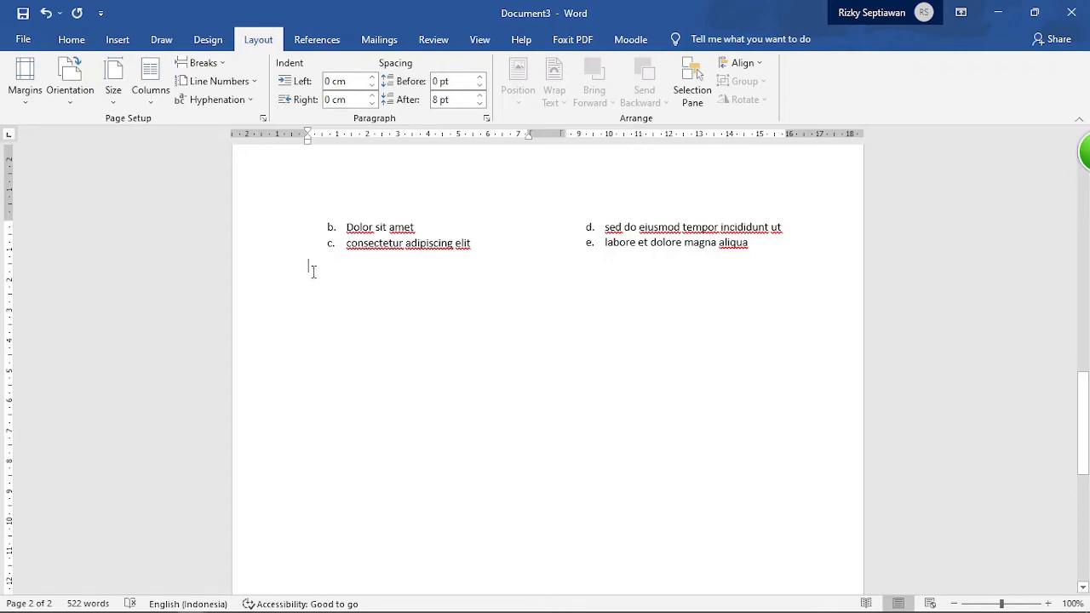
Set the section below the break to one column and compare it with the two-column text above
click(161, 104)
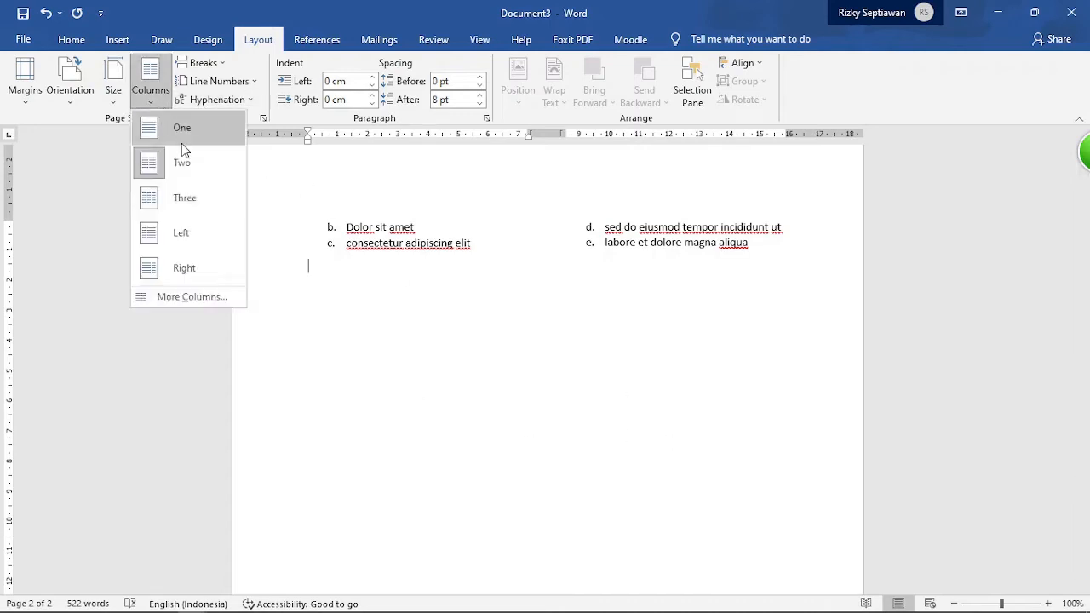
click(187, 143)
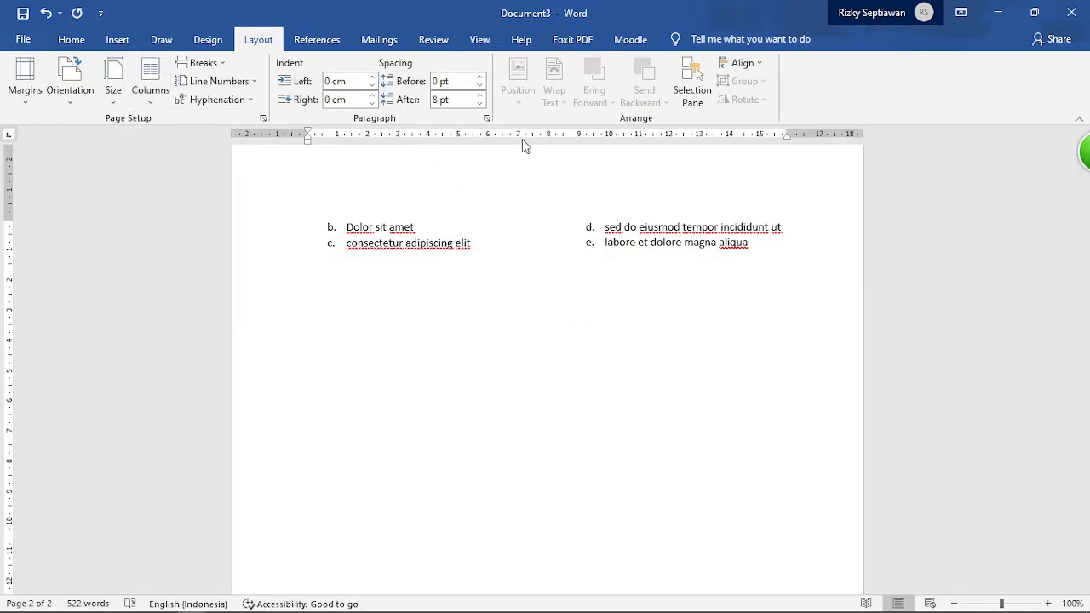
scroll(587, 315, up, 2)
scroll(578, 314, up, 3)
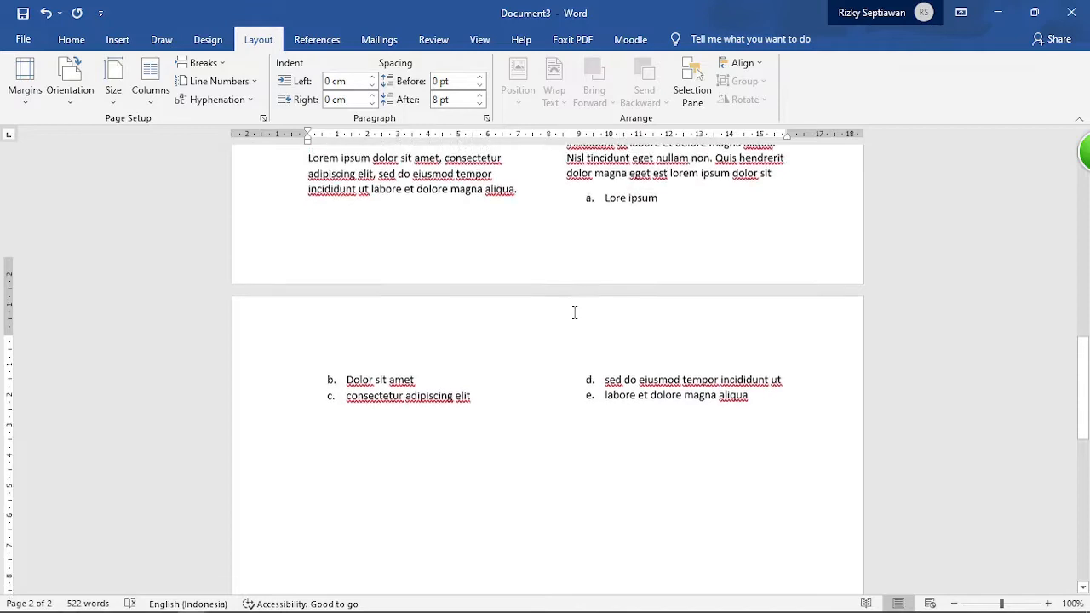
click(632, 197)
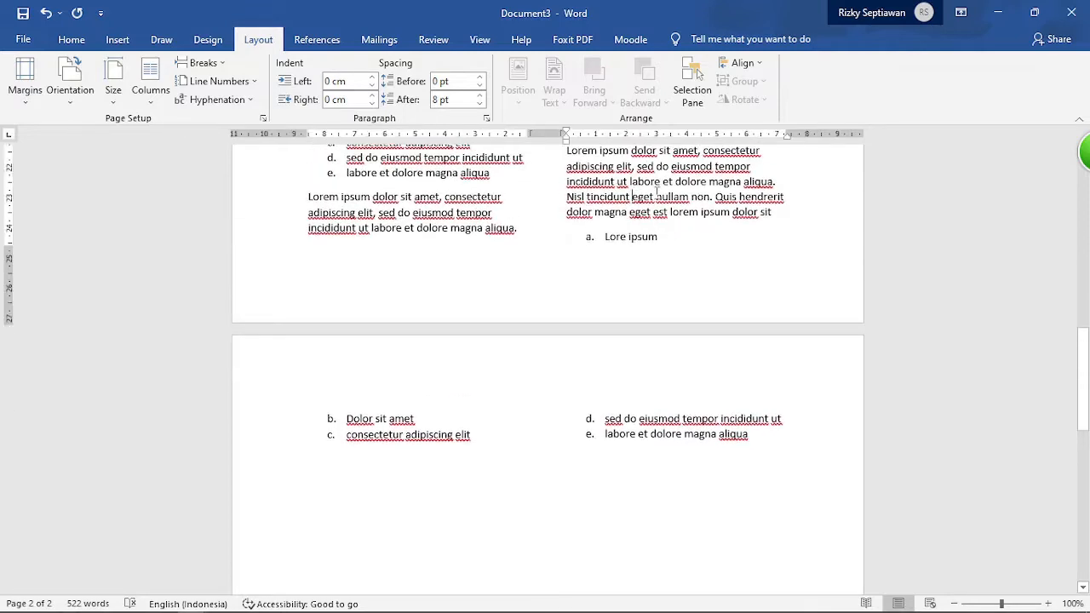
scroll(596, 230, up, 4)
scroll(526, 295, down, 7)
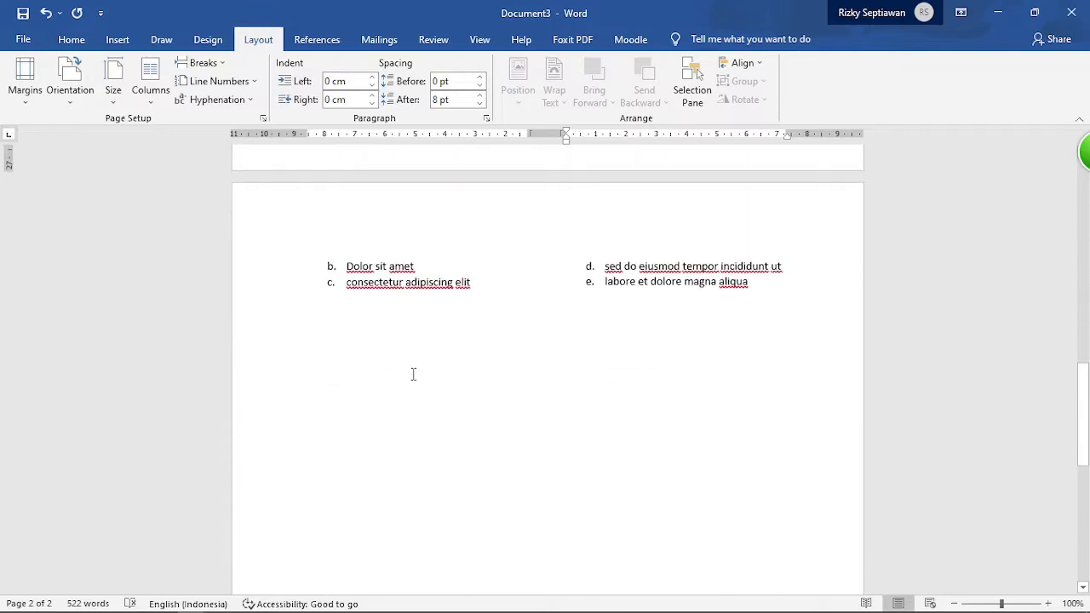
click(375, 344)
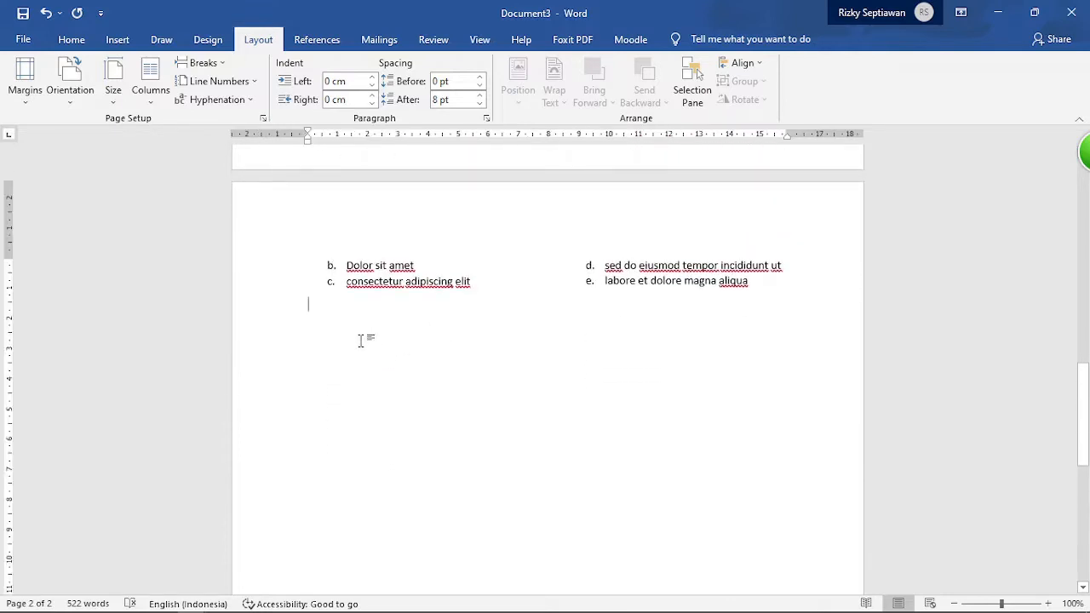
text(Lorem ipsum dolor sit amet, consectetur adipiscing elit, sed do eiusmod tempor incididunt ut labore et dolore magna aliqua. Nisl tincidunt eget nullam non. Quis hendrerit dolor magna eget est lorem ipsum dolor sit Lore ipsum Dolor sit amet consectetur adipiscing elit sed do eiusmod tempor incididunt ut labore et dolore magna aliqua)
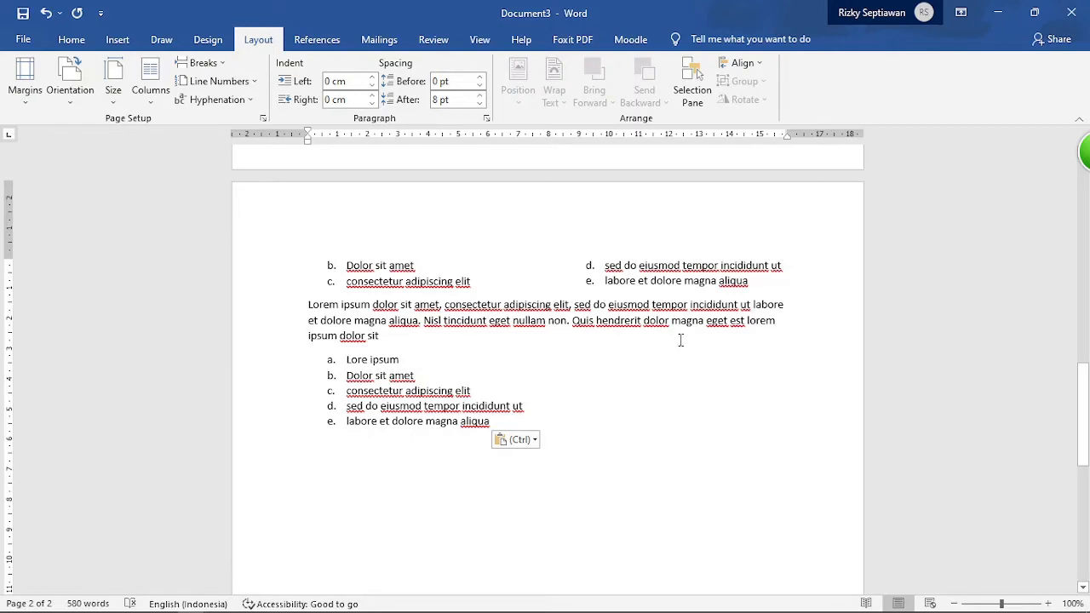
key(ctrl+z)
Copy the long full-width paragraph from Contoh Halaman yang telah dibagi.docx and paste it into the one-column section of Document3
key(alt+Tab)
scroll(461, 337, down, 13)
scroll(467, 342, down, 8)
drag(307, 213, 421, 310)
key(ctrl+c)
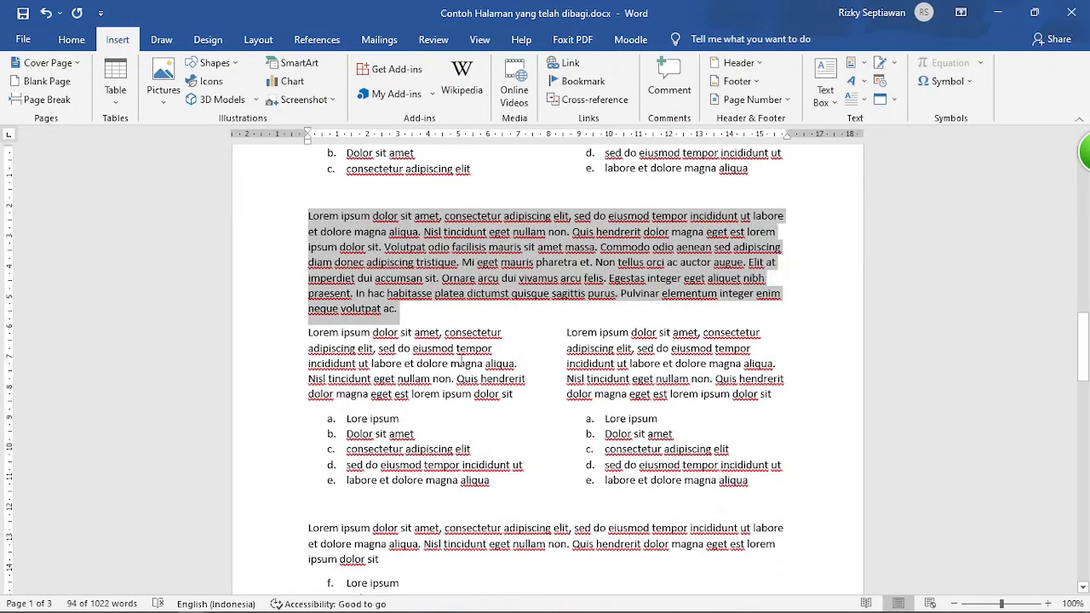
key(alt+Tab)
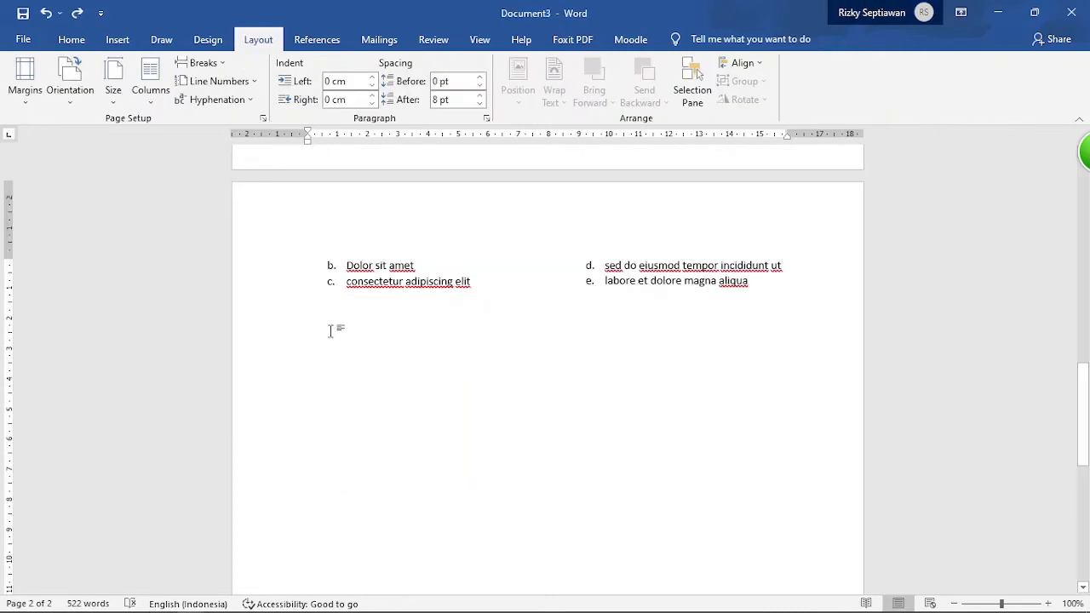
right_click(322, 323)
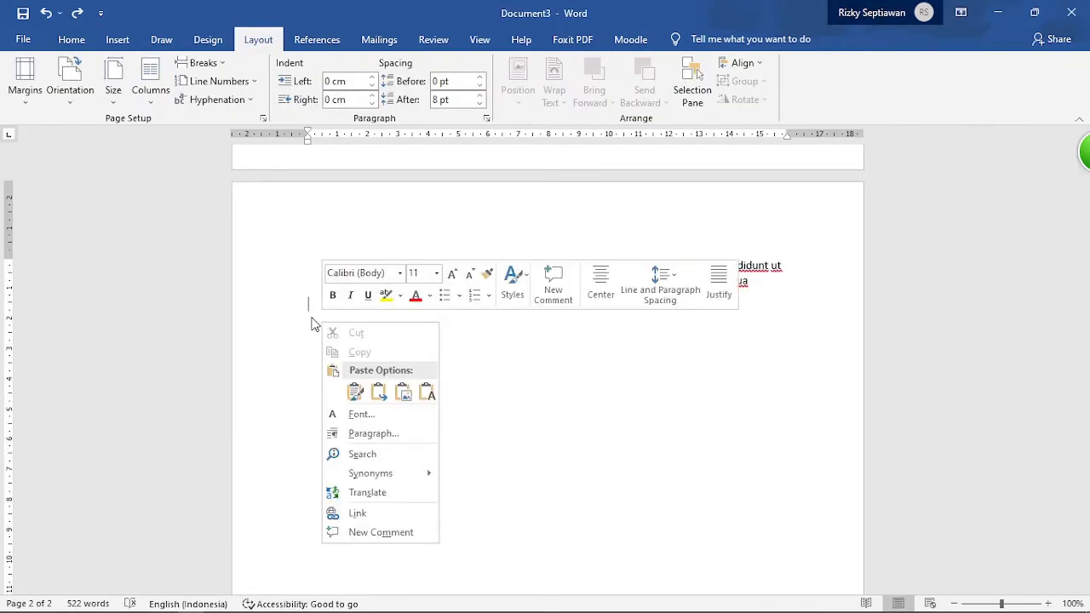
key(alt+Tab)
key(alt+Tab)
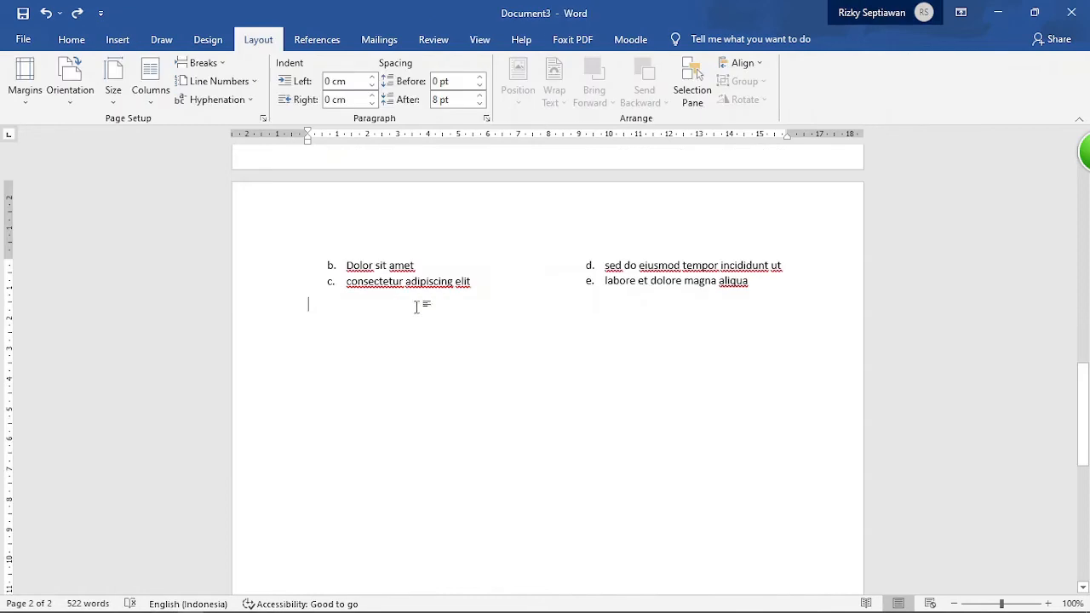
key(ctrl+v)
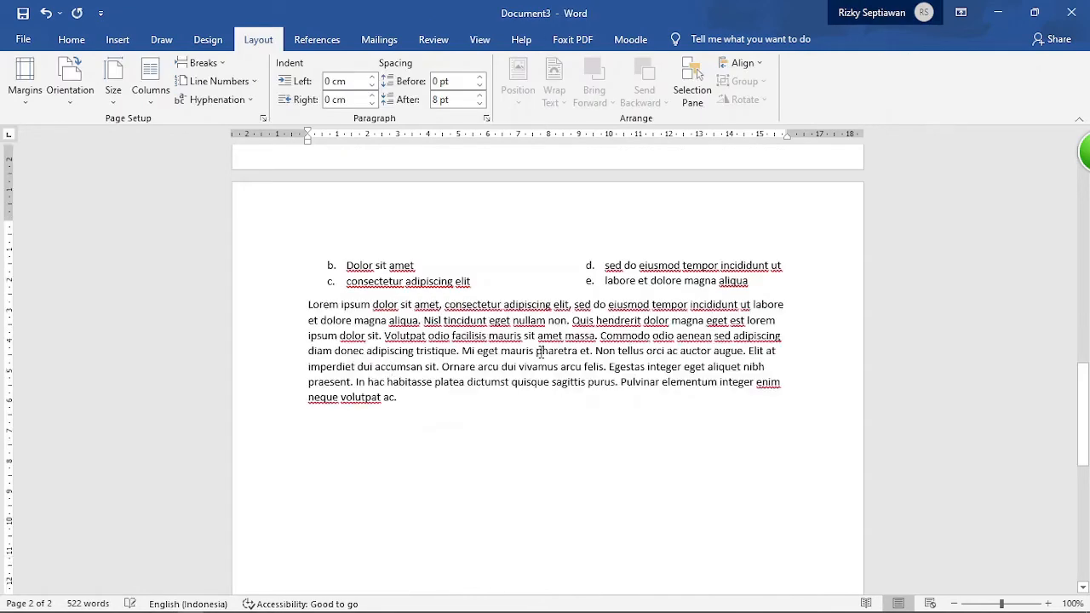
scroll(537, 338, down, 3)
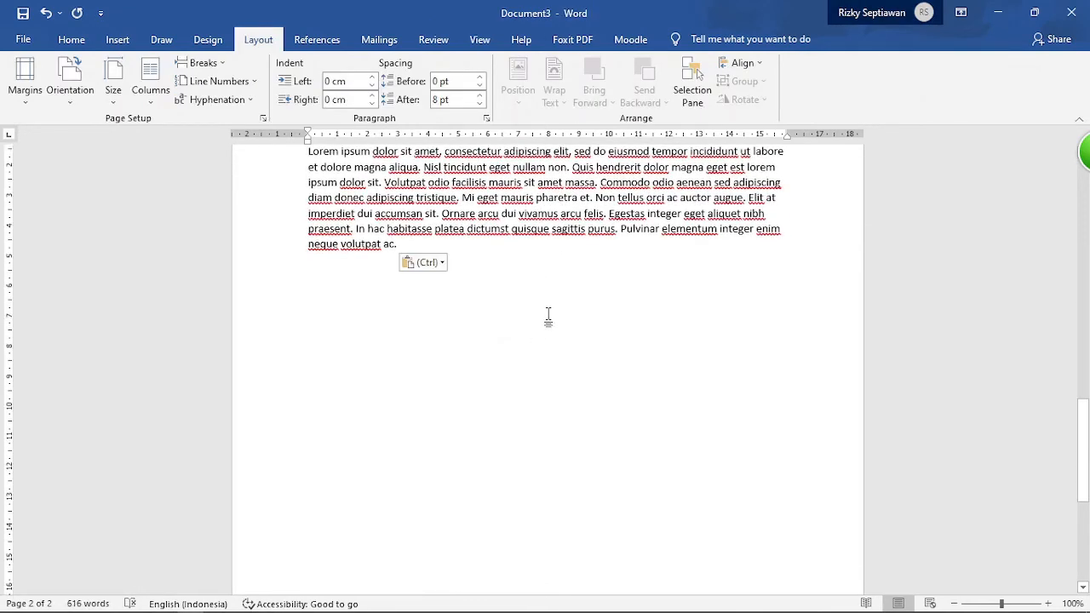
Copy the first two-column paragraph with its a–e list below the long paragraph in Contoh Halaman yang telah dibagi.docx, and return to Document3
key(alt+Tab)
scroll(310, 253, down, 2)
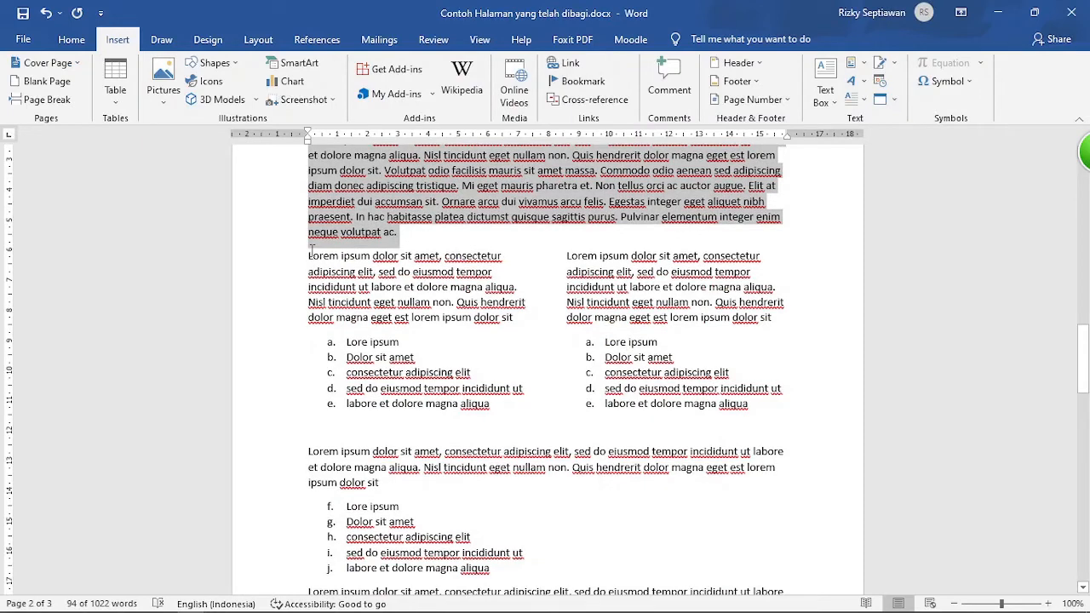
drag(308, 256, 493, 412)
key(ctrl+c)
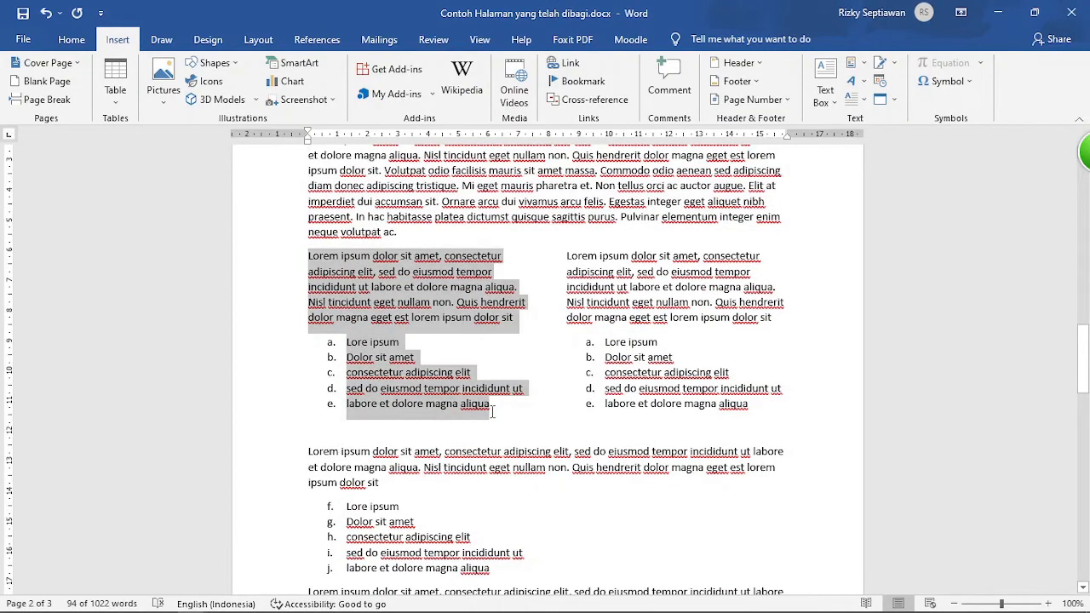
key(alt+Tab)
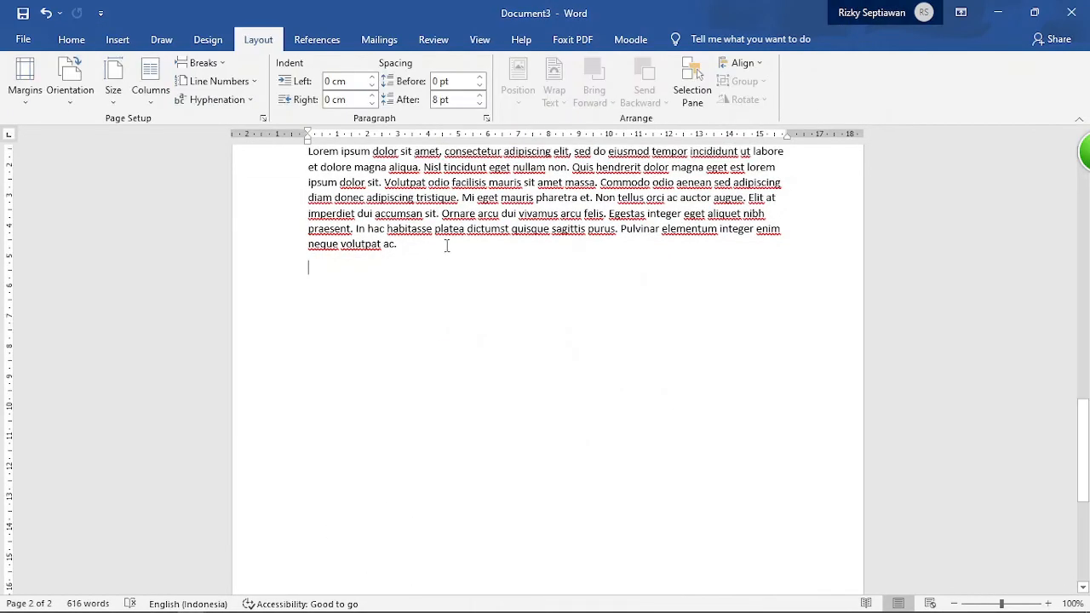
key(ctrl+v)
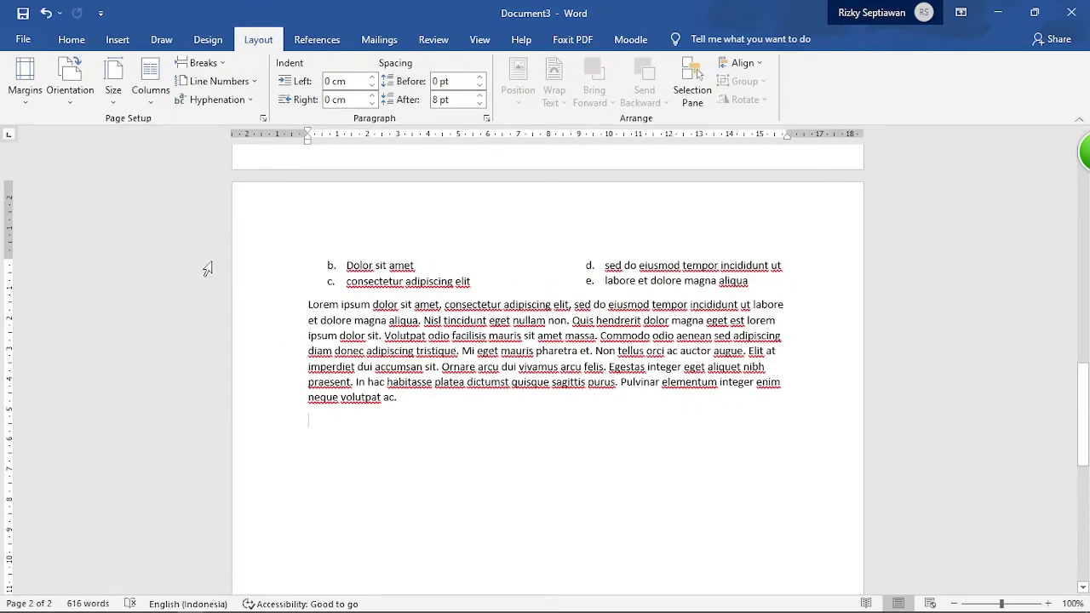
Insert a continuous section break below the long paragraph and set the new section to two columns
scroll(415, 334, down, 3)
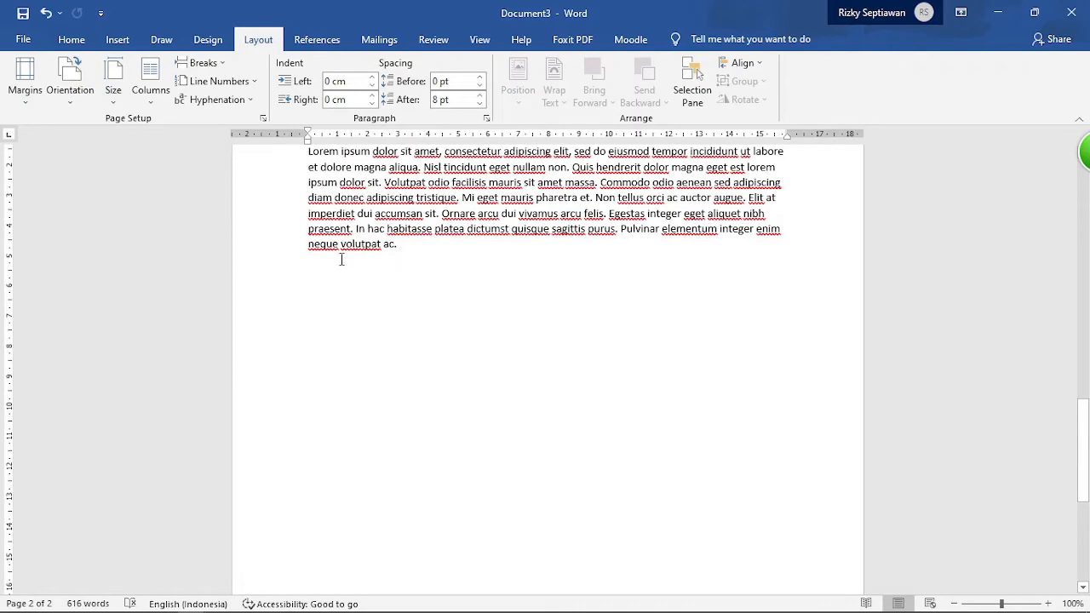
click(215, 63)
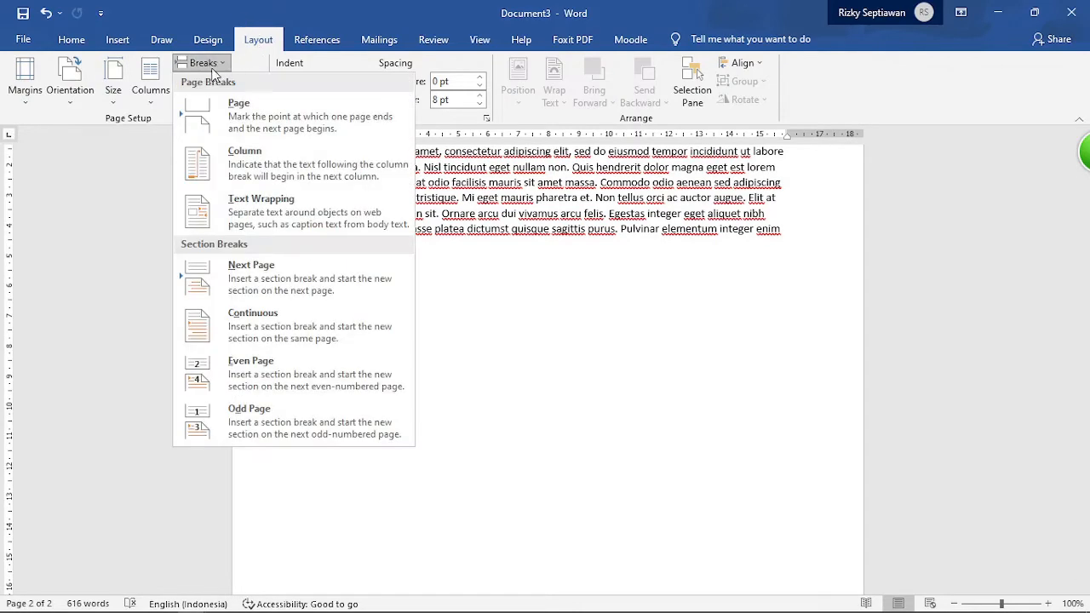
click(302, 329)
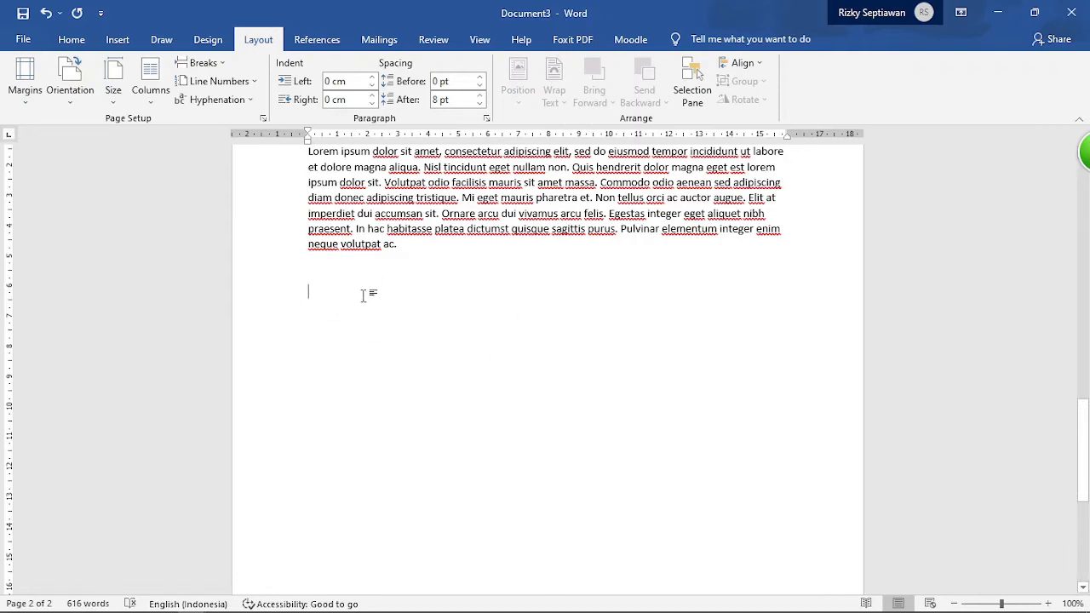
click(150, 94)
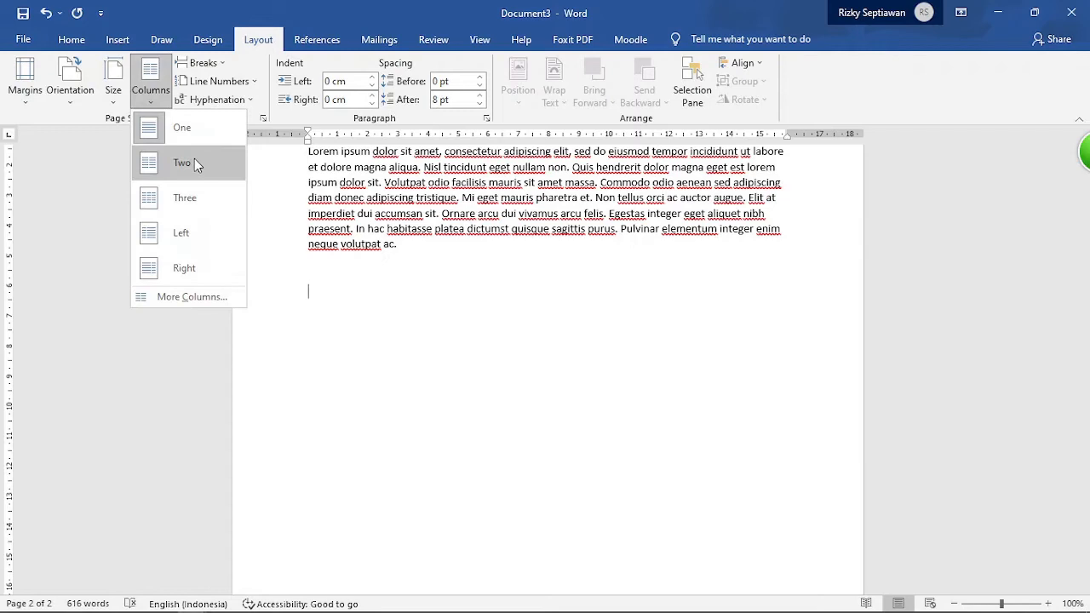
click(195, 158)
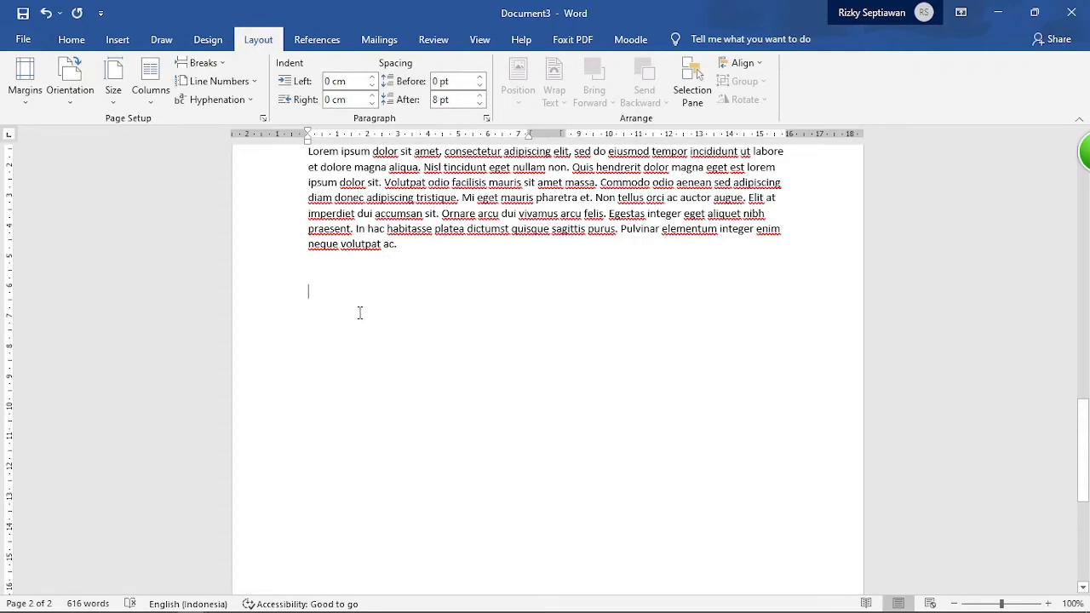
Paste the copied paragraph and list into the two-column section and make "labore et dolore magna aliqua" list item e
key(ctrl+v)
scroll(426, 357, down, 2)
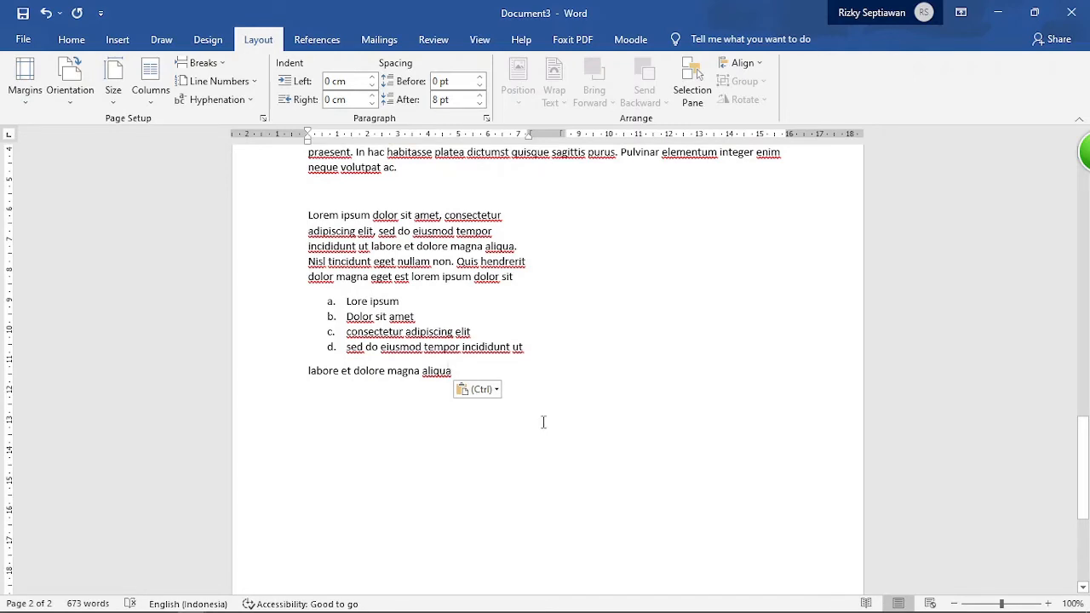
key(Left)
key(Left)
key(Left)
key(Left)
key(Left)
key(Left)
key(Left)
key(Left)
key(Left)
key(Left)
key(BackSpace)
key(Return)
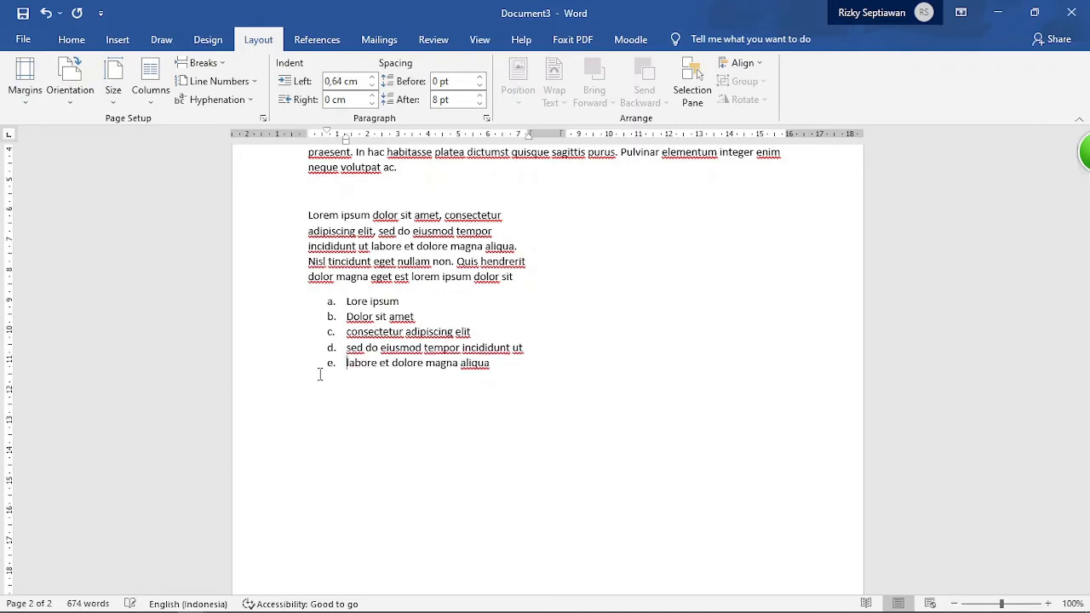
Paste another copy of the paragraph and list on a new unnumbered line below item e
click(511, 369)
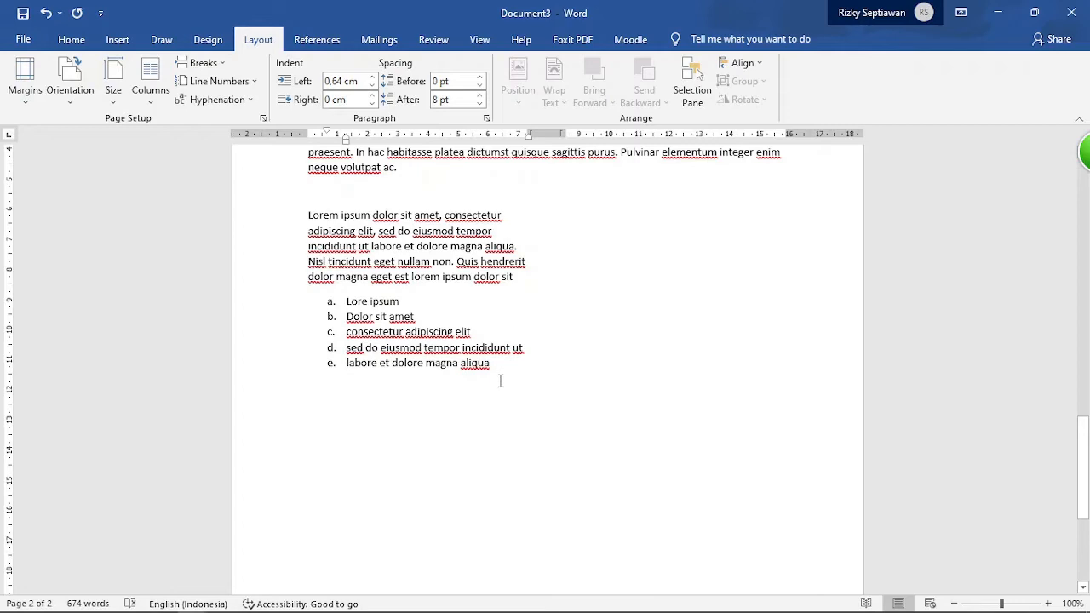
key(Return)
key(Return)
key(ctrl+v)
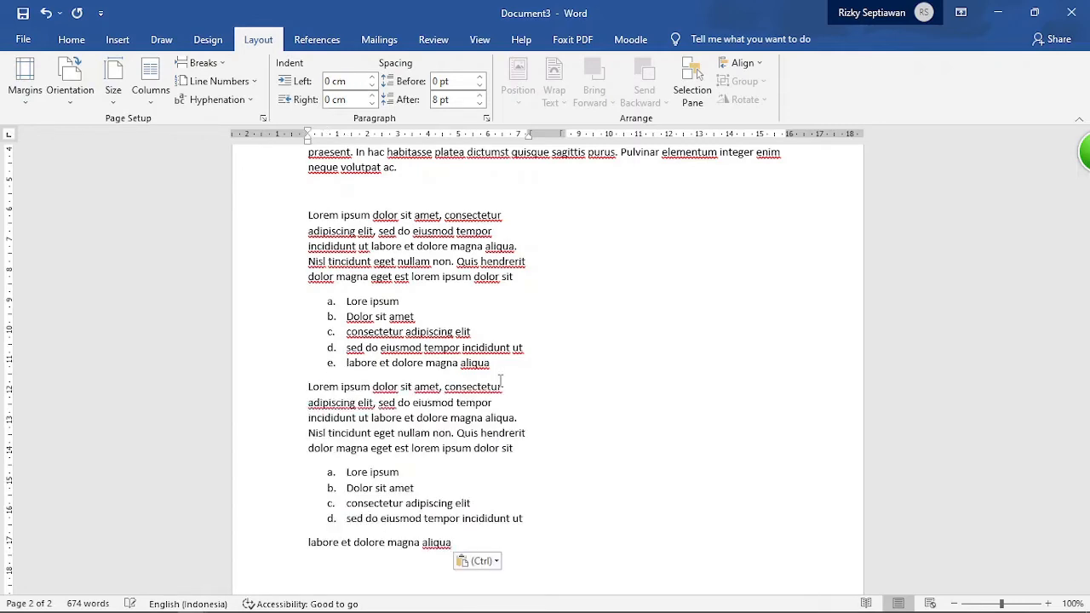
scroll(529, 388, down, 1)
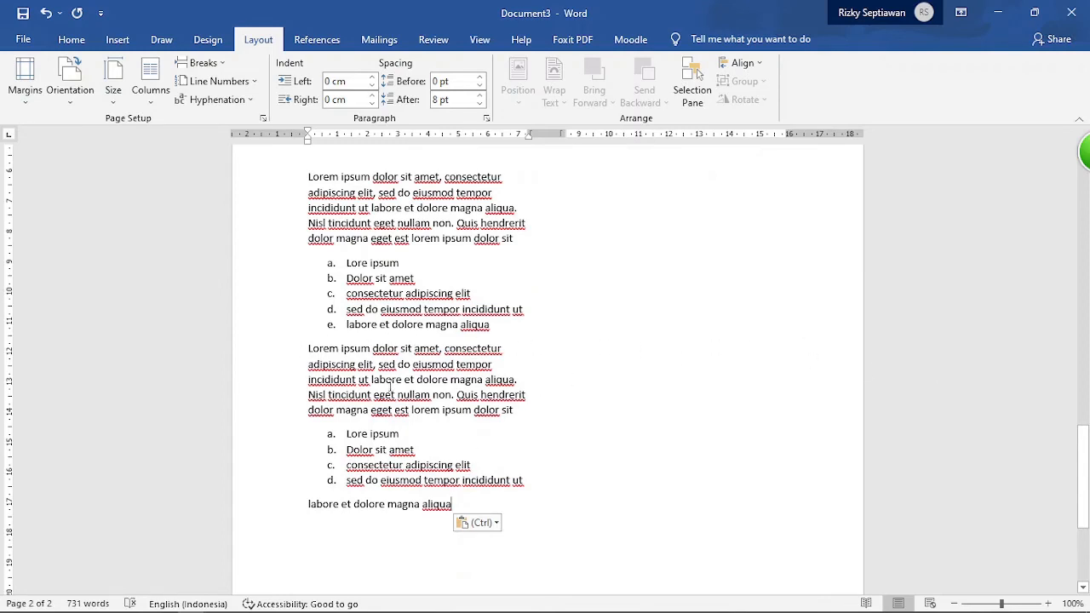
Make "labore et dolore magna aliqua" item e of the second pasted list
scroll(538, 334, down, 2)
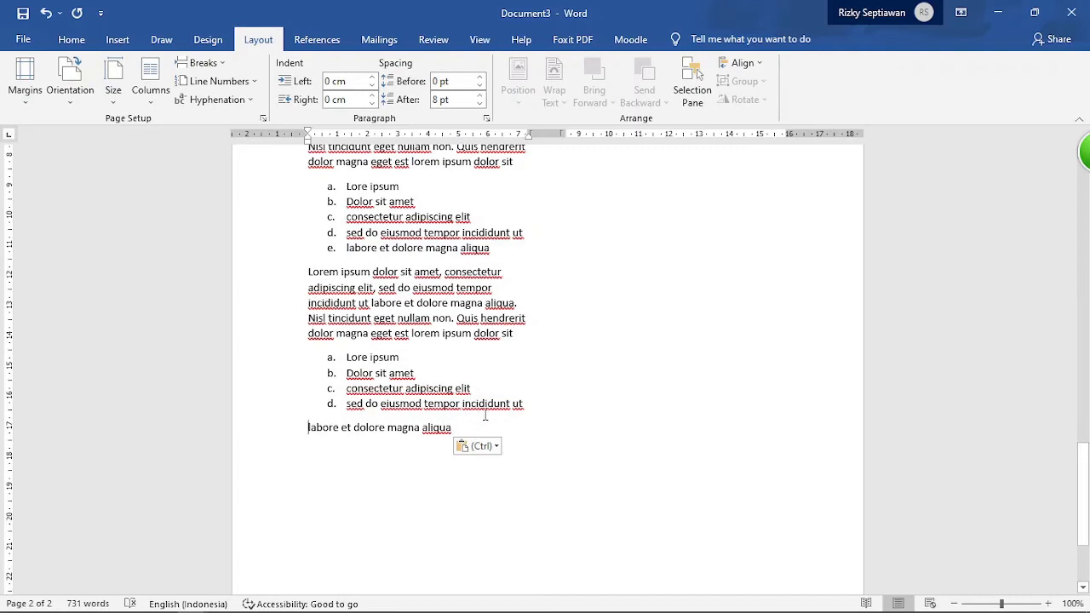
key(BackSpace)
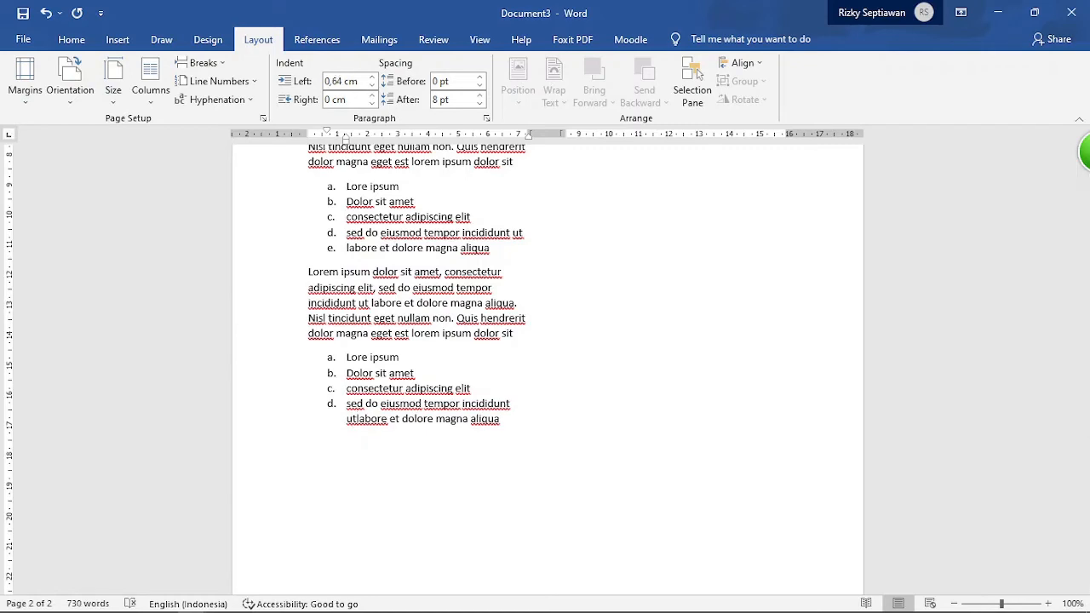
key(Return)
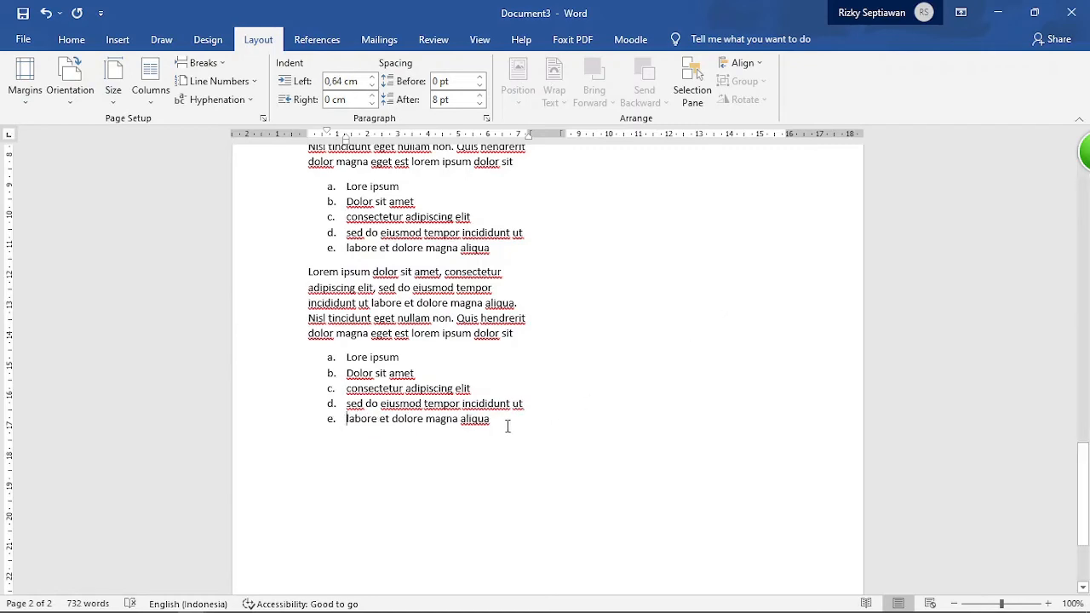
Add an unnumbered line below the second list's item e and insert a continuous section break there
key(Return)
key(BackSpace)
key(BackSpace)
key(BackSpace)
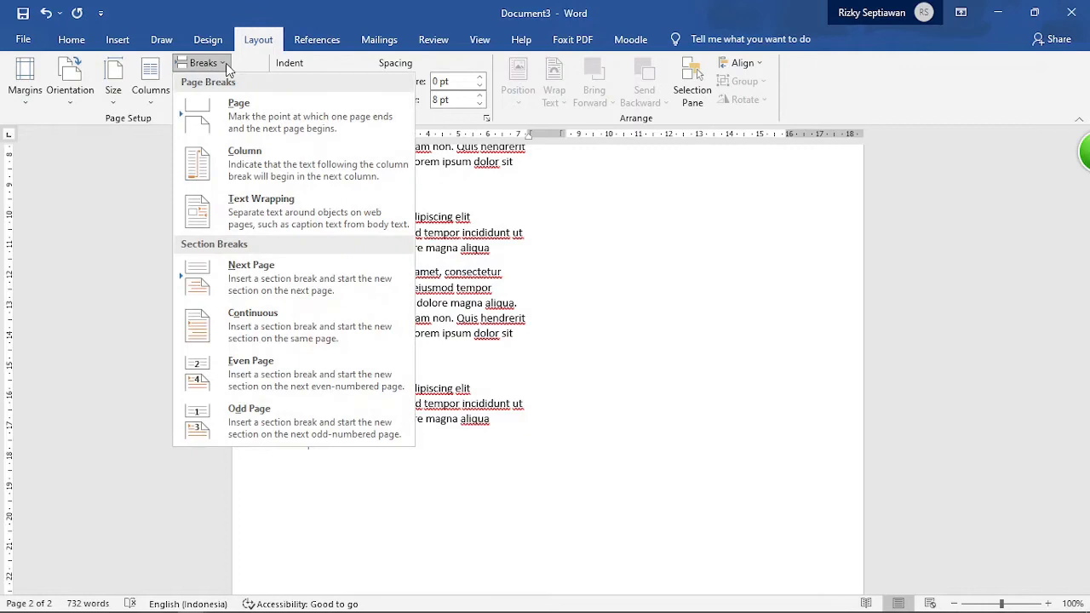
click(283, 335)
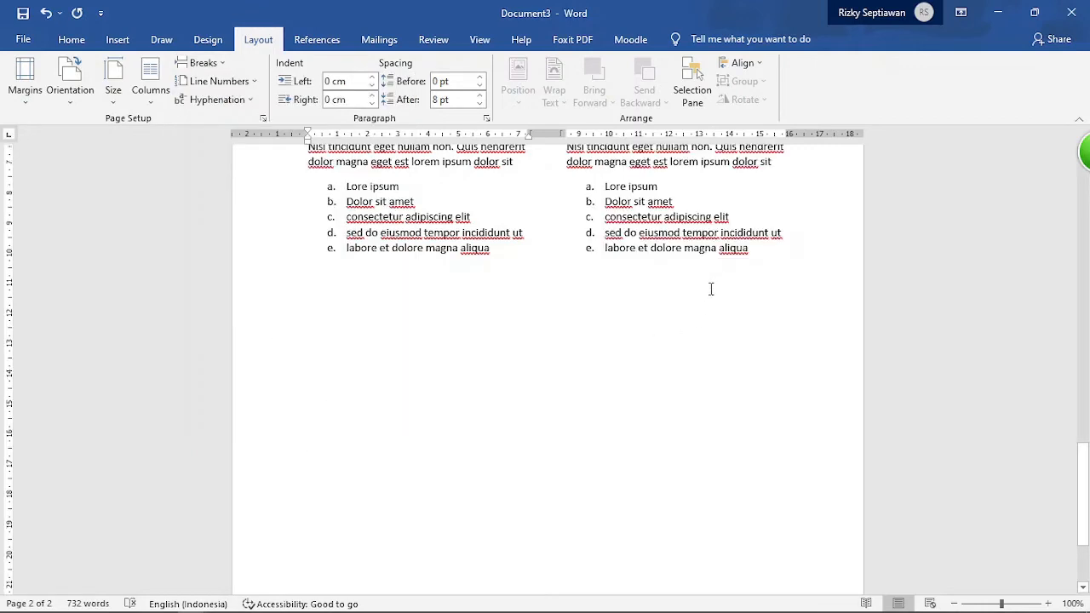
Set the new section below the two-column lists to one column
scroll(711, 290, up, 3)
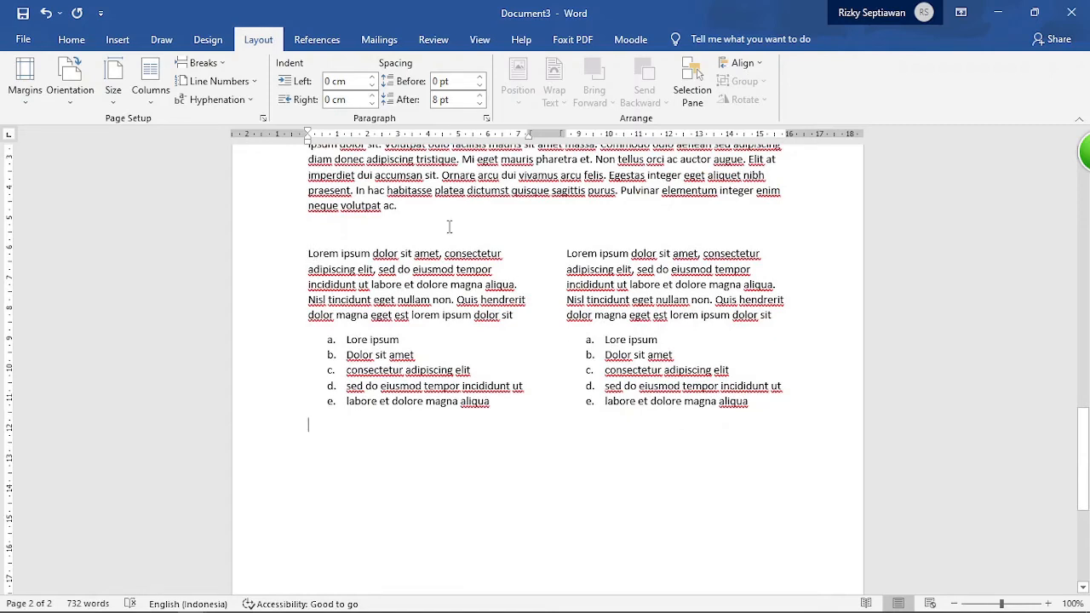
scroll(668, 300, up, 1)
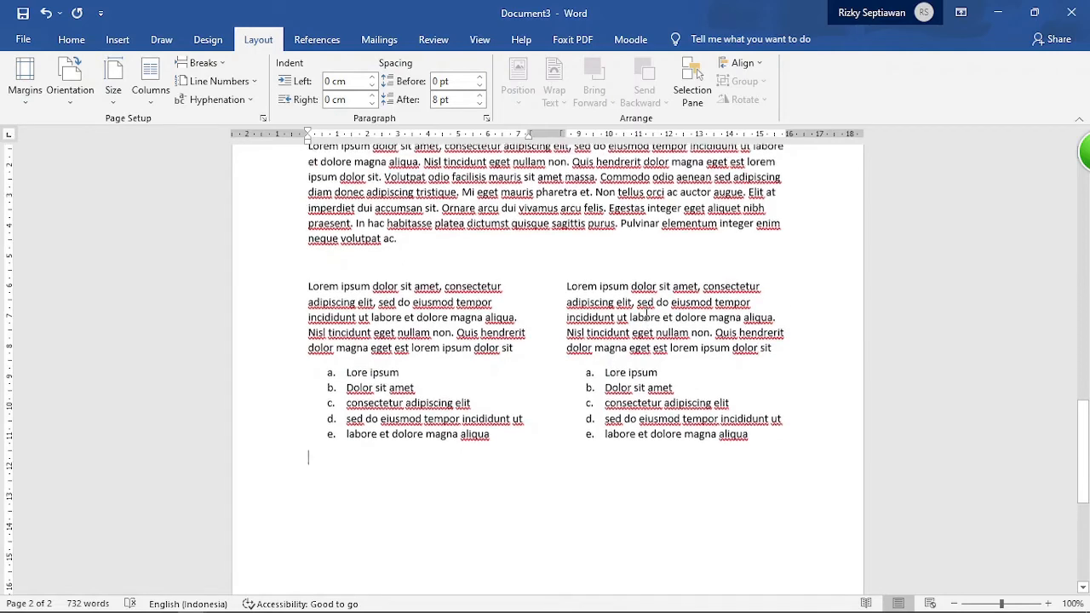
scroll(422, 213, up, 2)
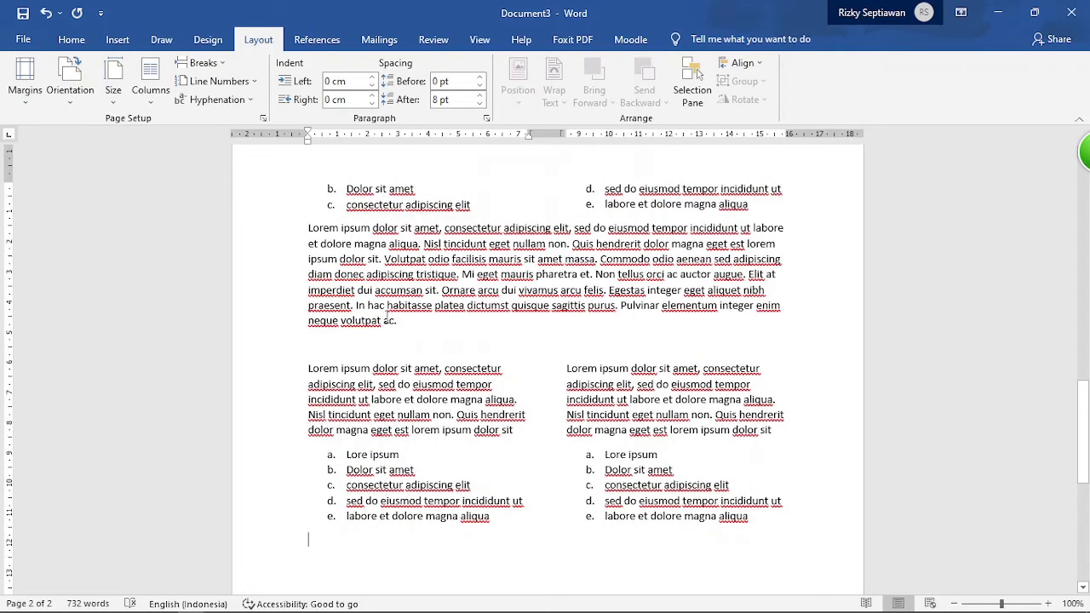
scroll(414, 347, down, 3)
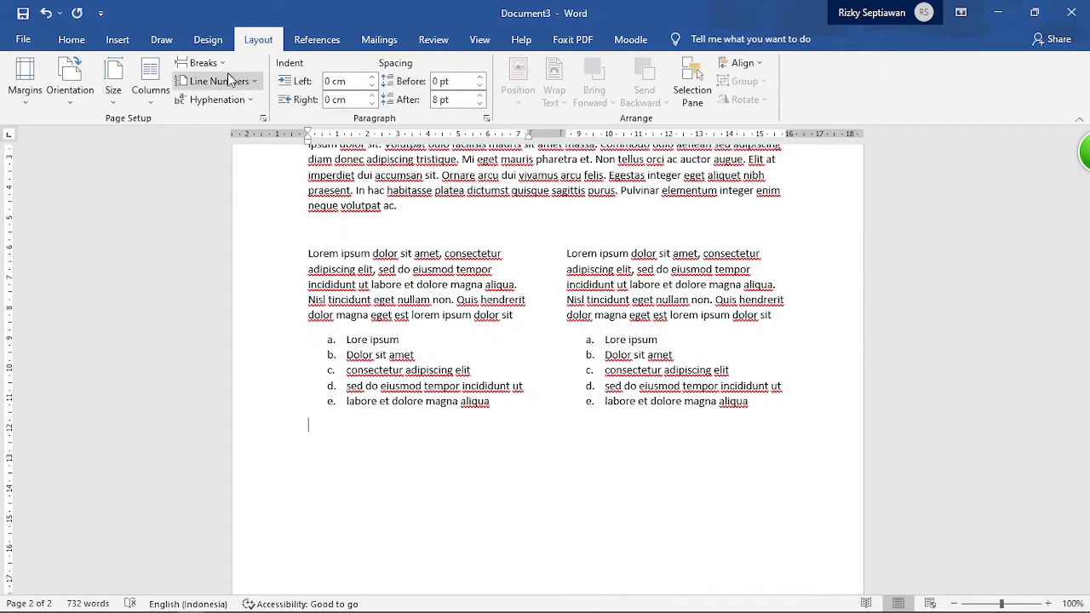
click(151, 95)
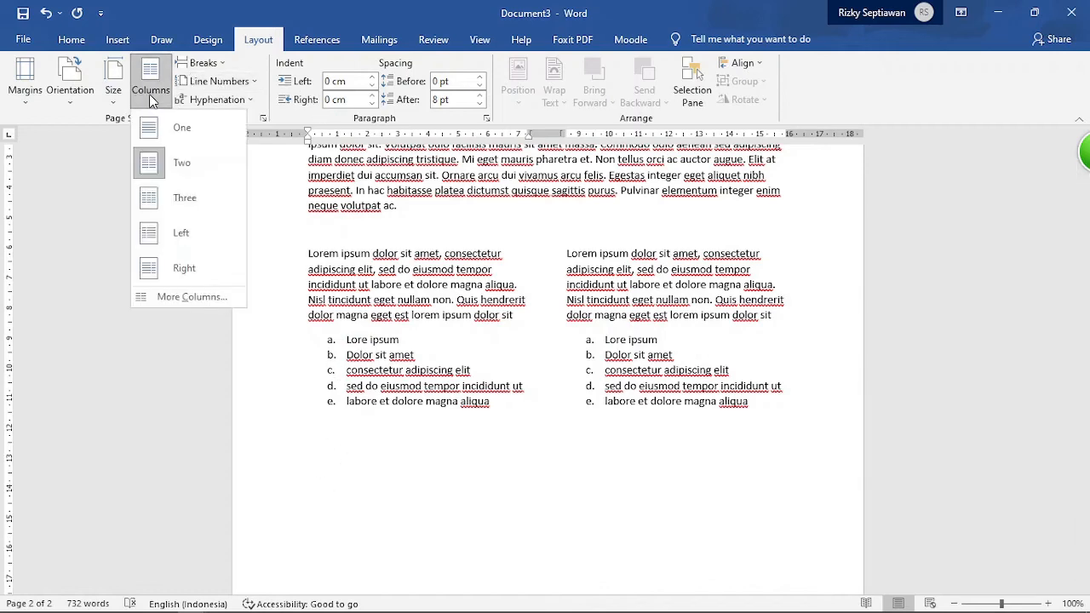
click(183, 133)
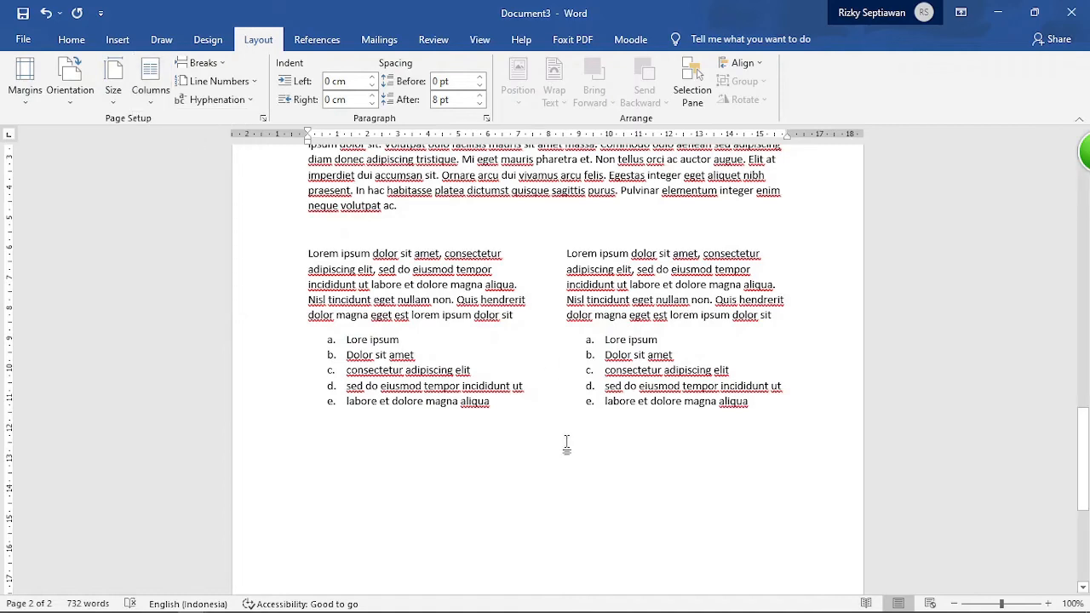
Copy a paragraph with its a–e list from the reference document and return to Document3
key(alt+Tab)
scroll(558, 383, down, 4)
drag(307, 223, 536, 344)
key(ctrl+c)
key(alt+Tab)
Paste the copied paragraph and list three times in succession into the one-column section
key(ctrl+v)
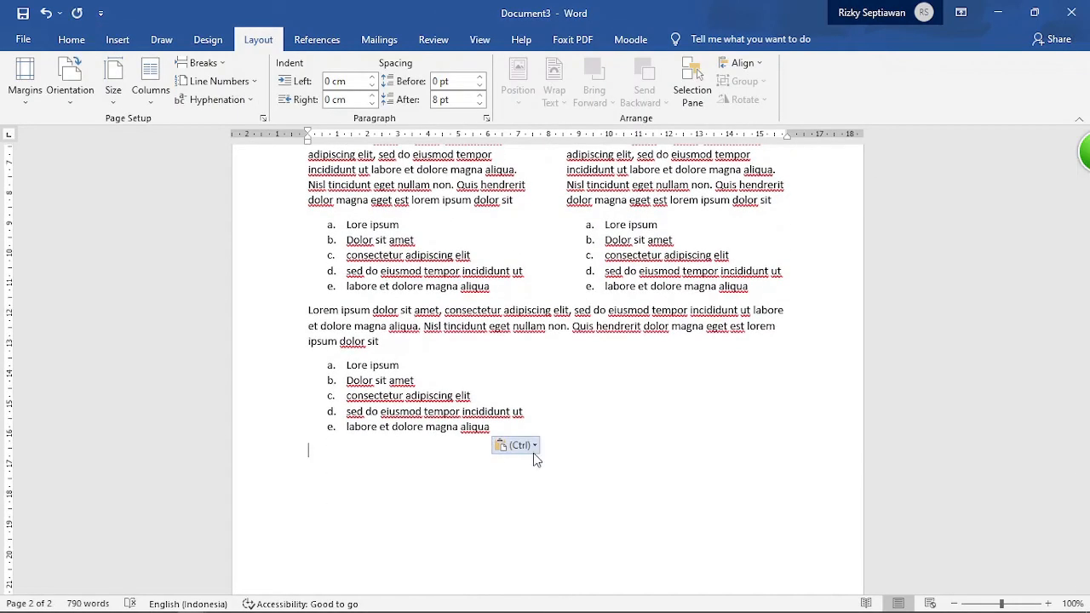
key(ctrl+v)
key(ctrl+v)
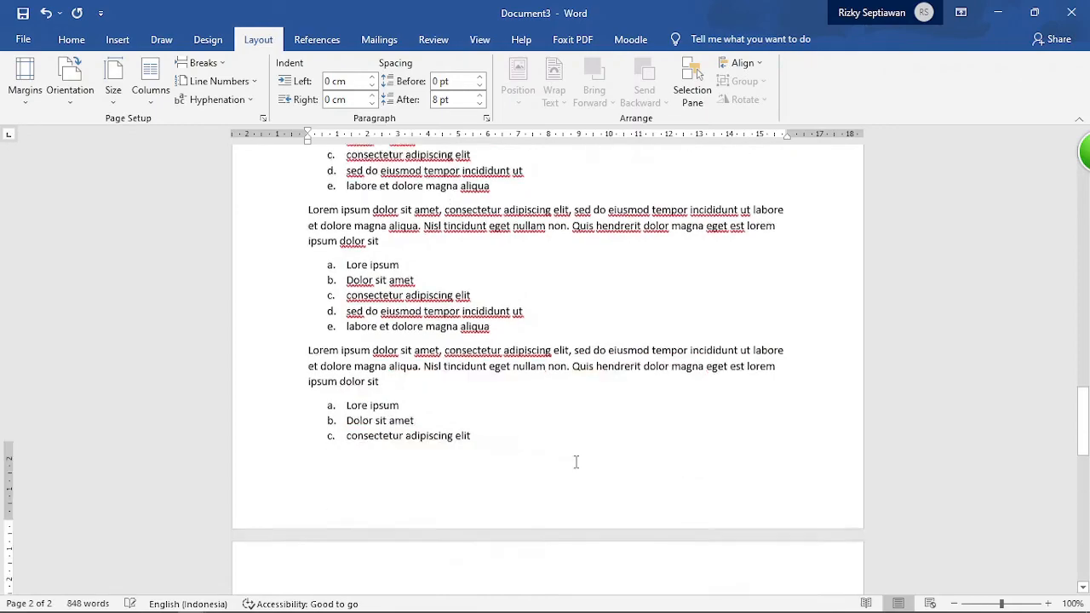
Review how the one- and two-column sections alternate across the pages of the document
scroll(654, 375, up, 5)
scroll(641, 385, up, 15)
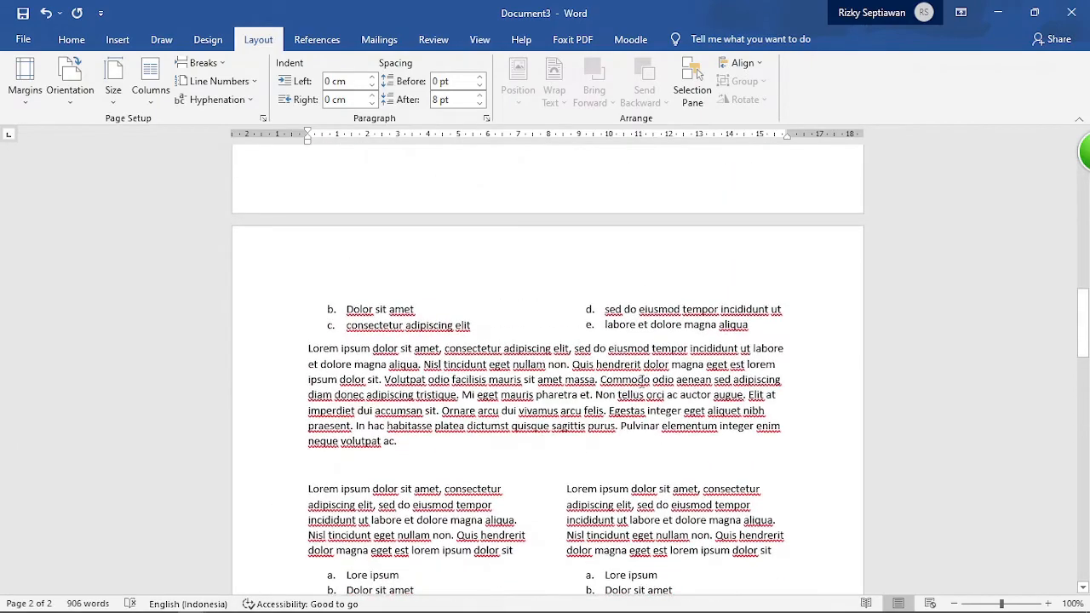
scroll(642, 368, up, 10)
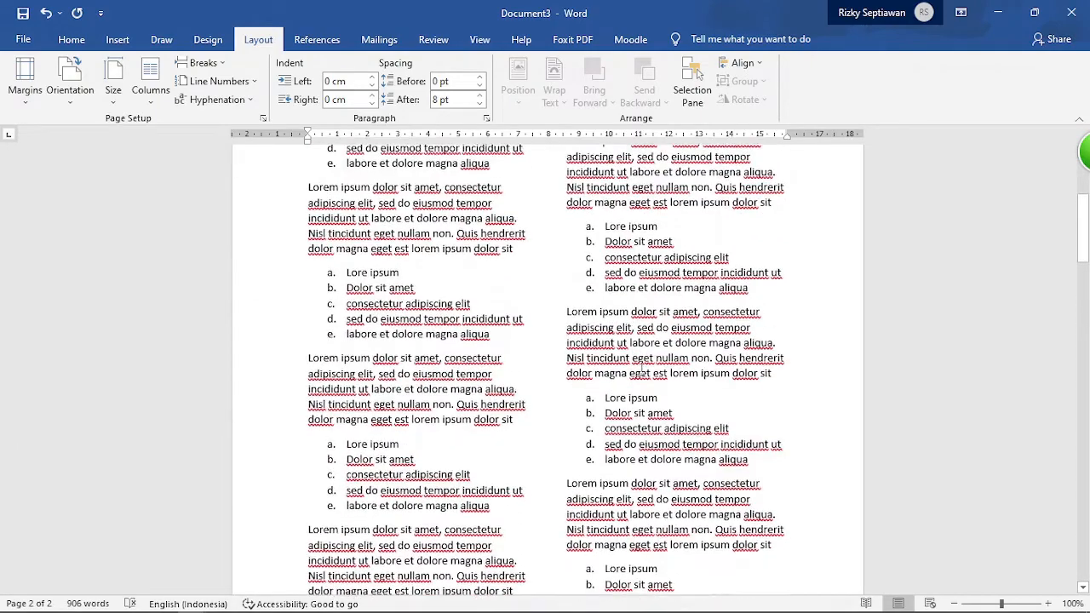
scroll(641, 368, down, 20)
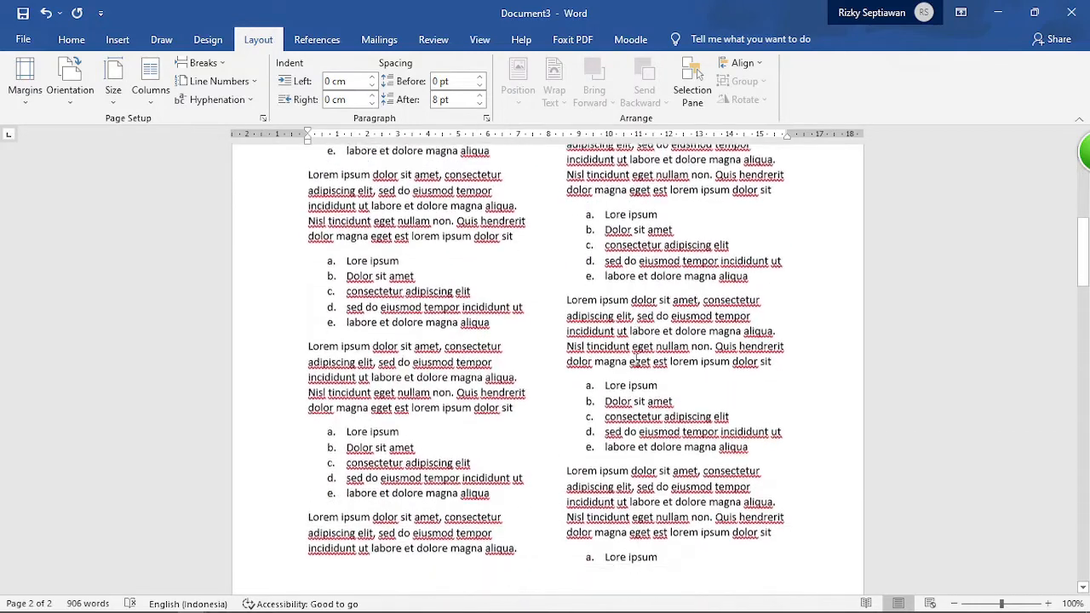
scroll(627, 361, down, 3)
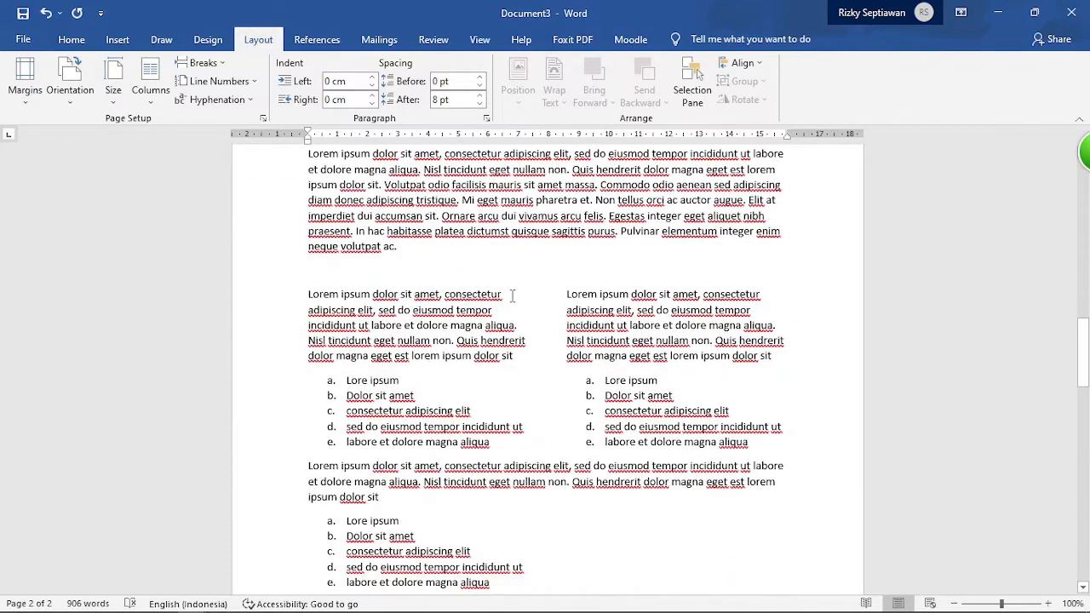
scroll(512, 295, down, 3)
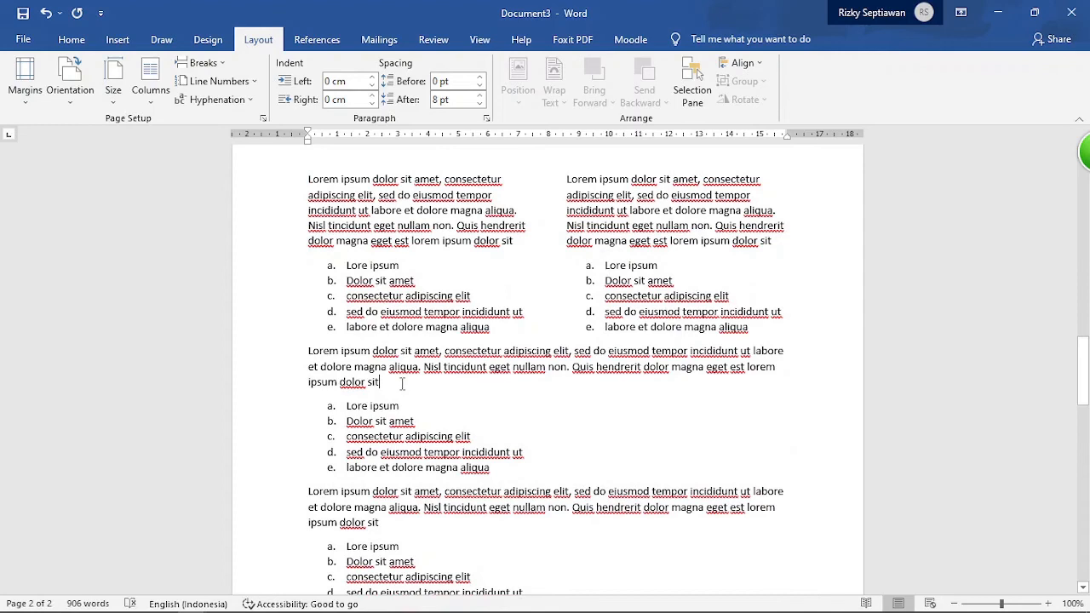
scroll(401, 384, down, 4)
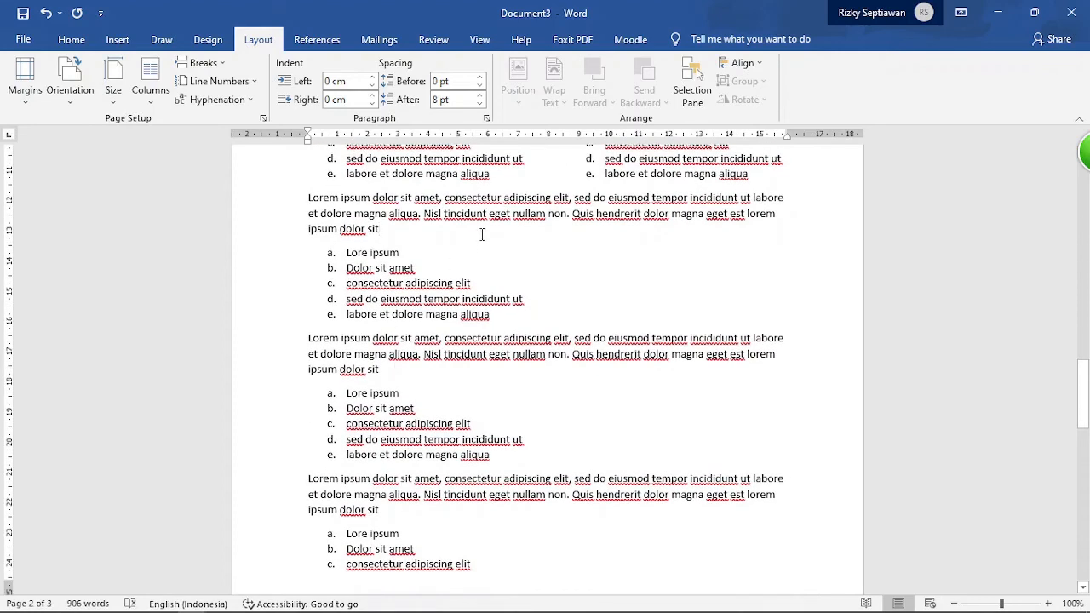
scroll(482, 234, up, 5)
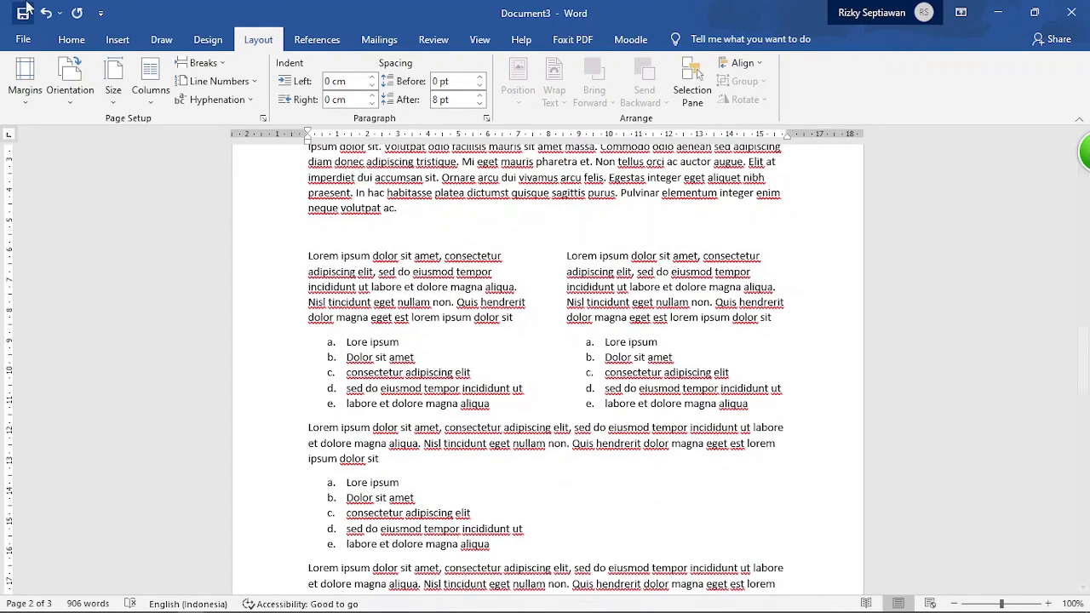
Draw a text box about 16.72 cm wide and 2.91 cm high across both columns on page 1, containing "asasdasdasdasda"
click(116, 41)
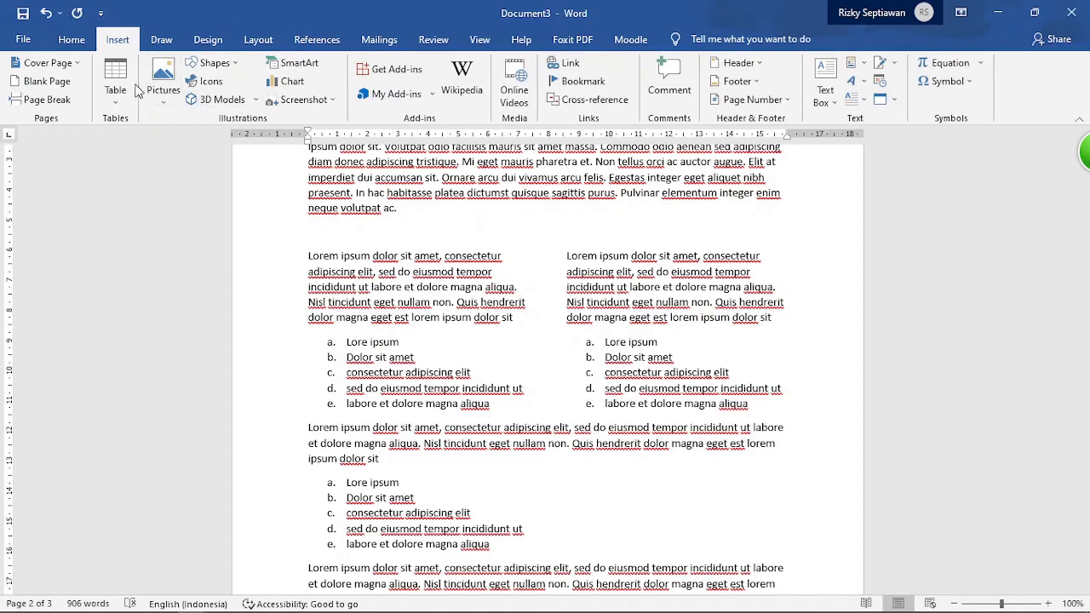
click(215, 64)
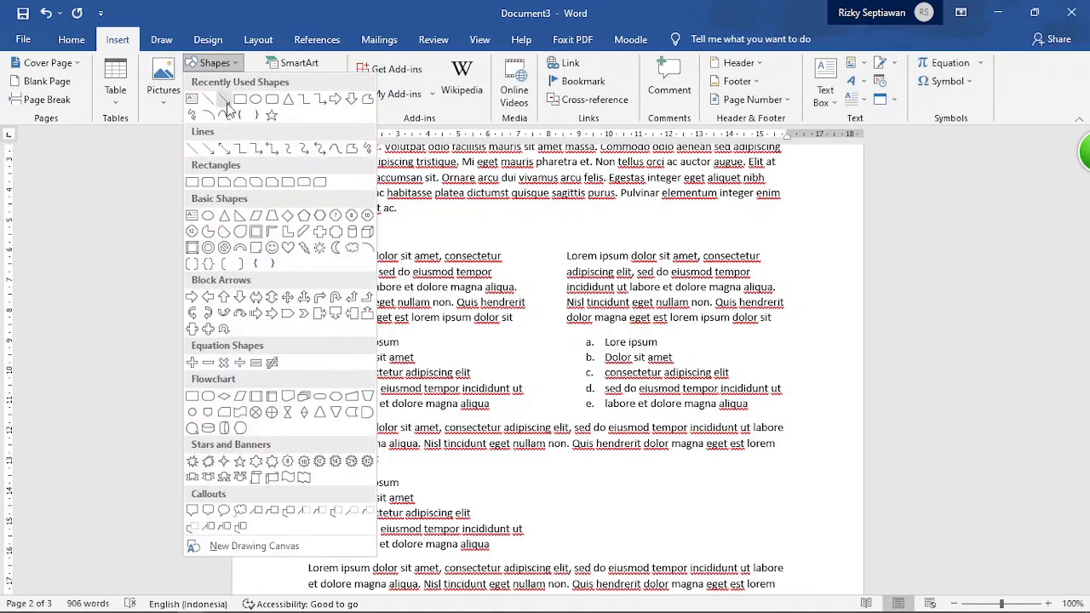
click(192, 95)
scroll(405, 263, up, 1)
scroll(406, 263, up, 6)
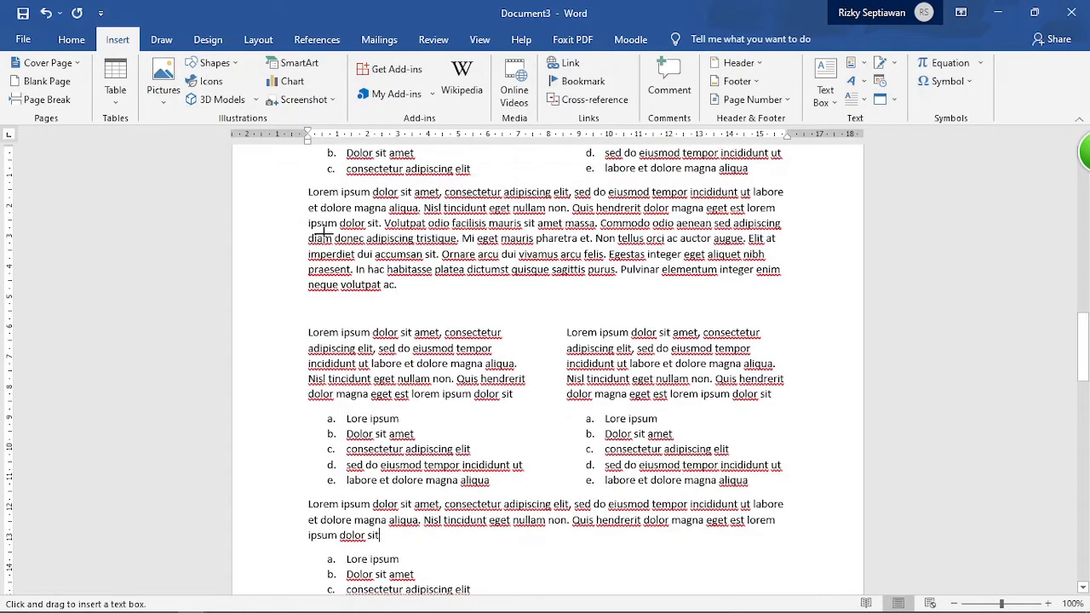
scroll(431, 252, up, 3)
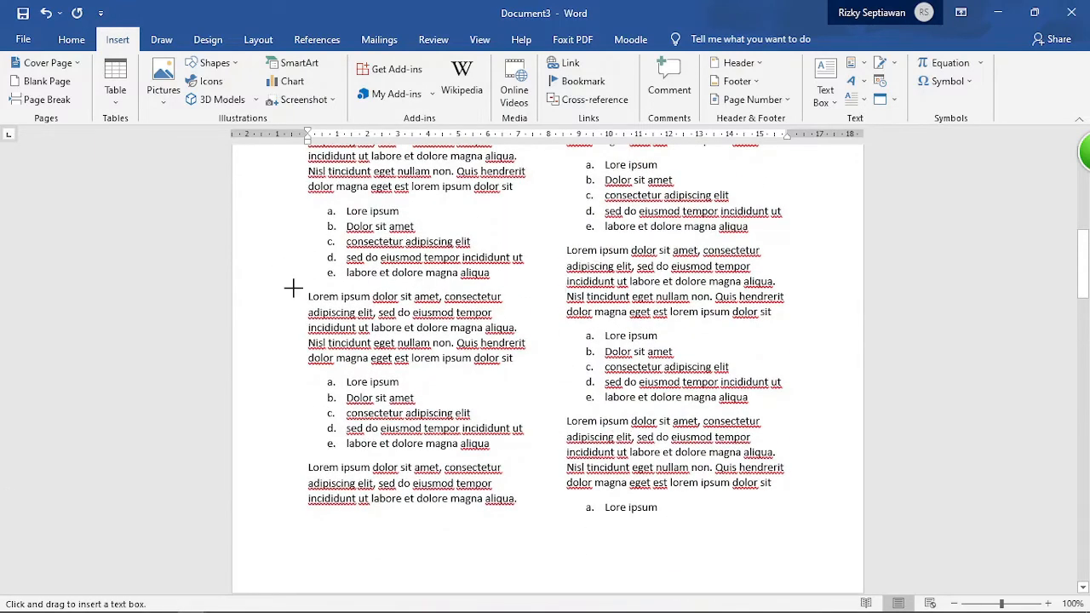
drag(294, 289, 799, 375)
text(asasdasdasdasda)
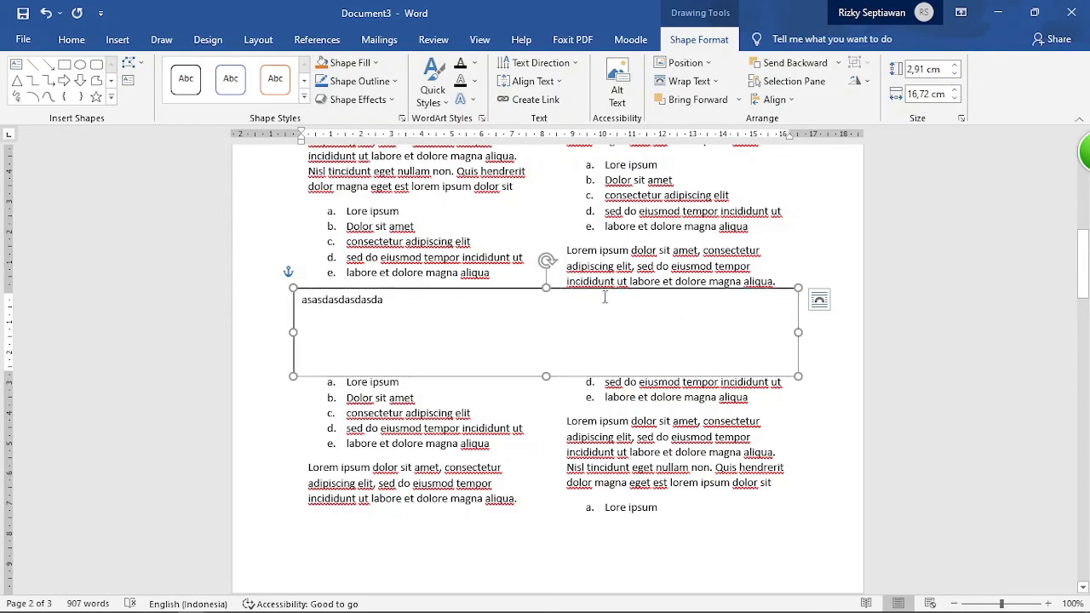
Delete the text box spanning both columns on page 1
key(Escape)
key(Delete)
scroll(616, 304, down, 12)
scroll(584, 257, up, 4)
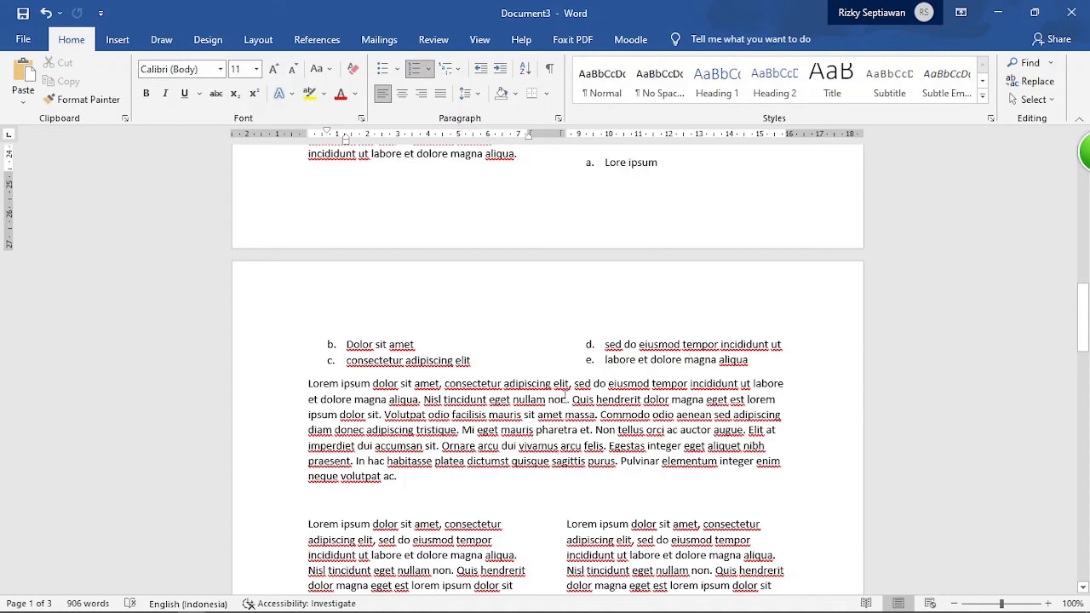
scroll(354, 352, down, 2)
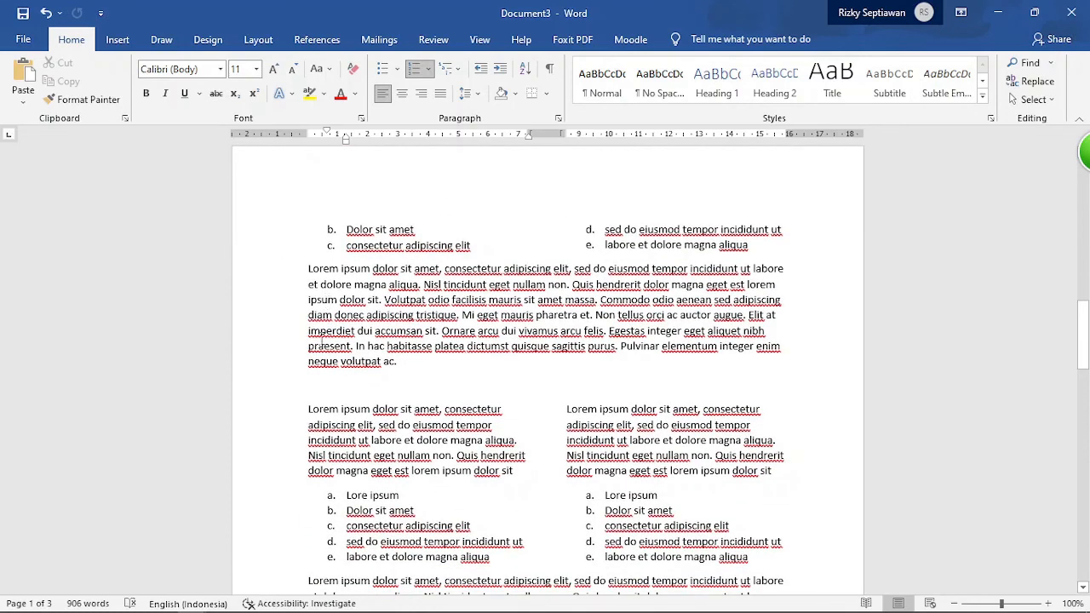
click(258, 40)
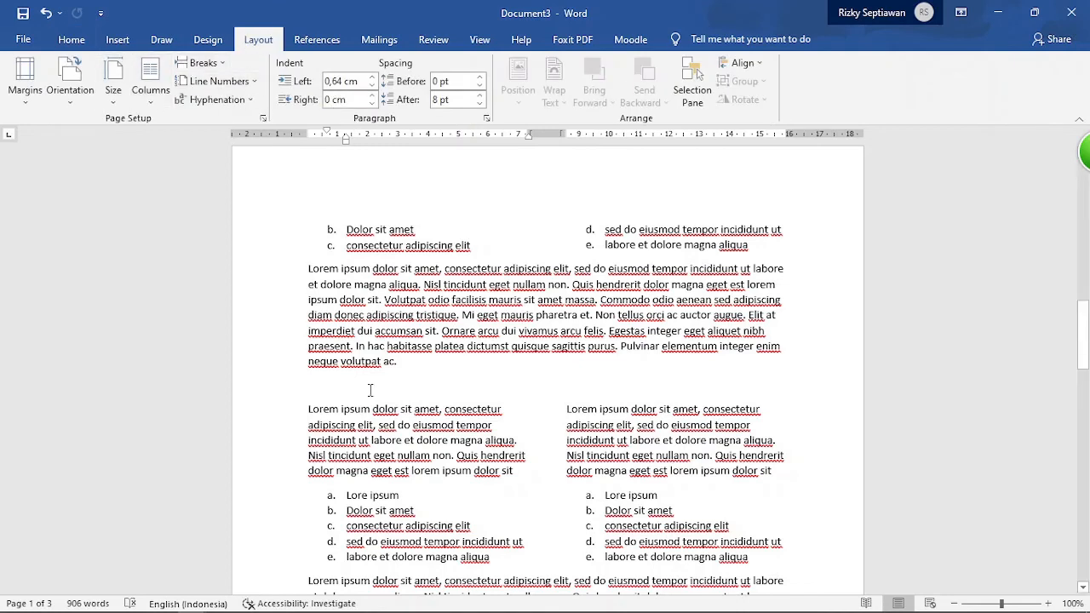
click(455, 325)
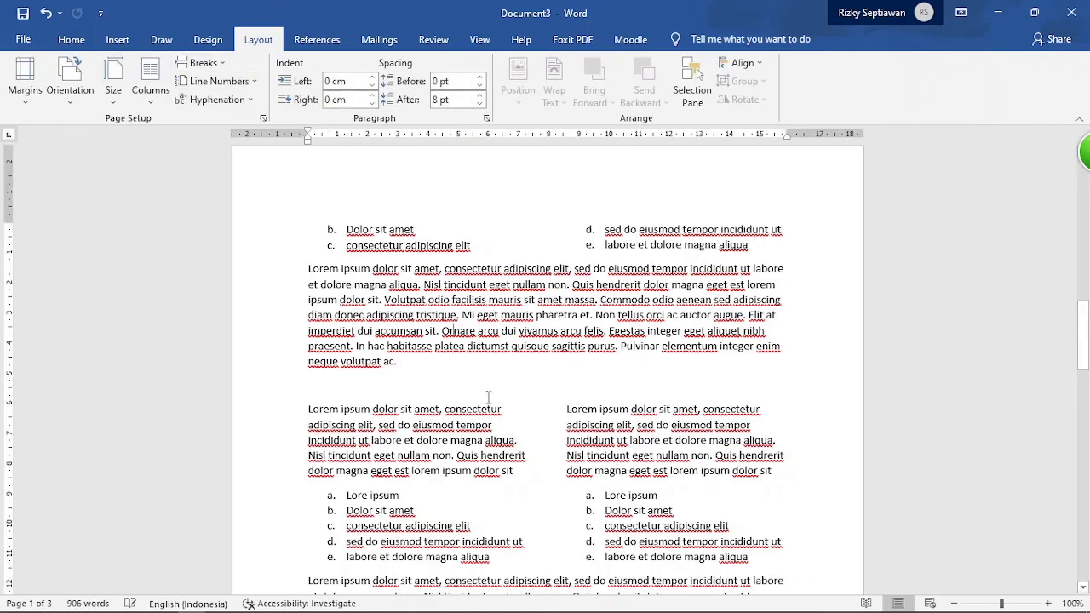
scroll(657, 453, down, 3)
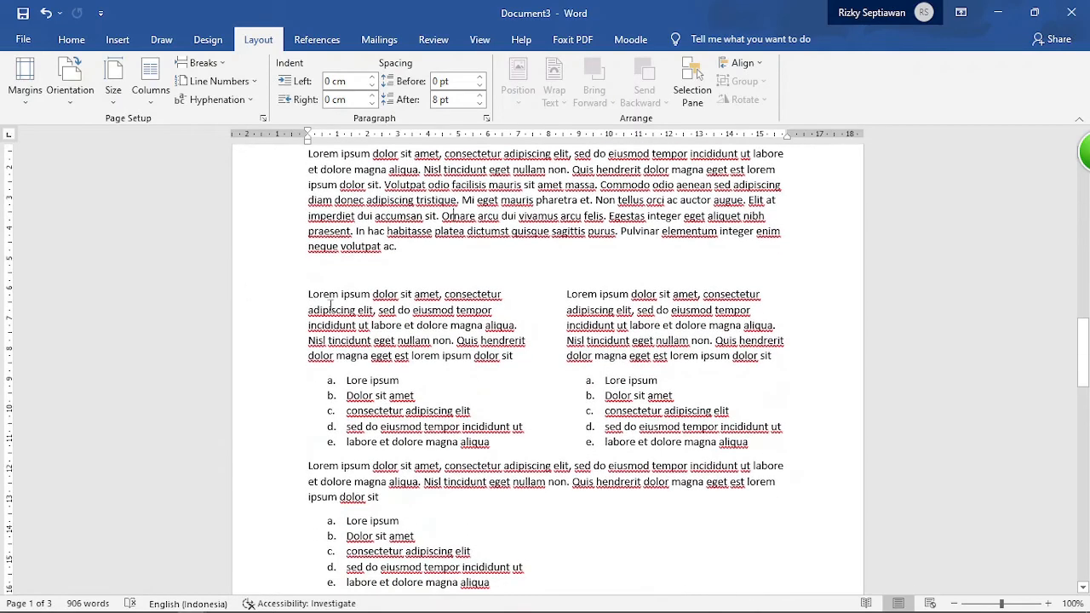